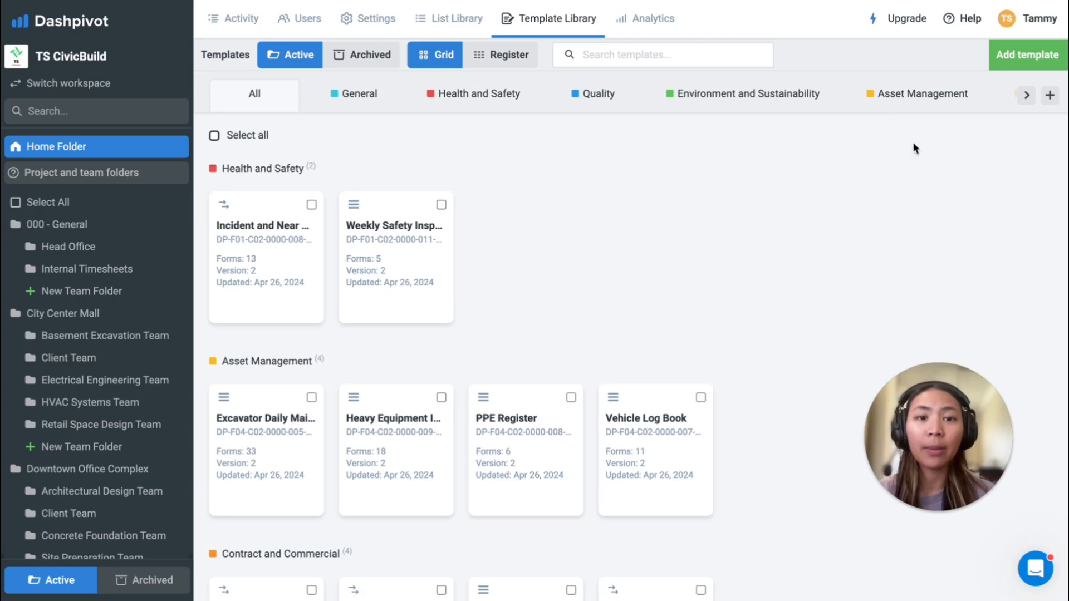
Step: Search the free public templates for "delay notice"
click(1028, 54)
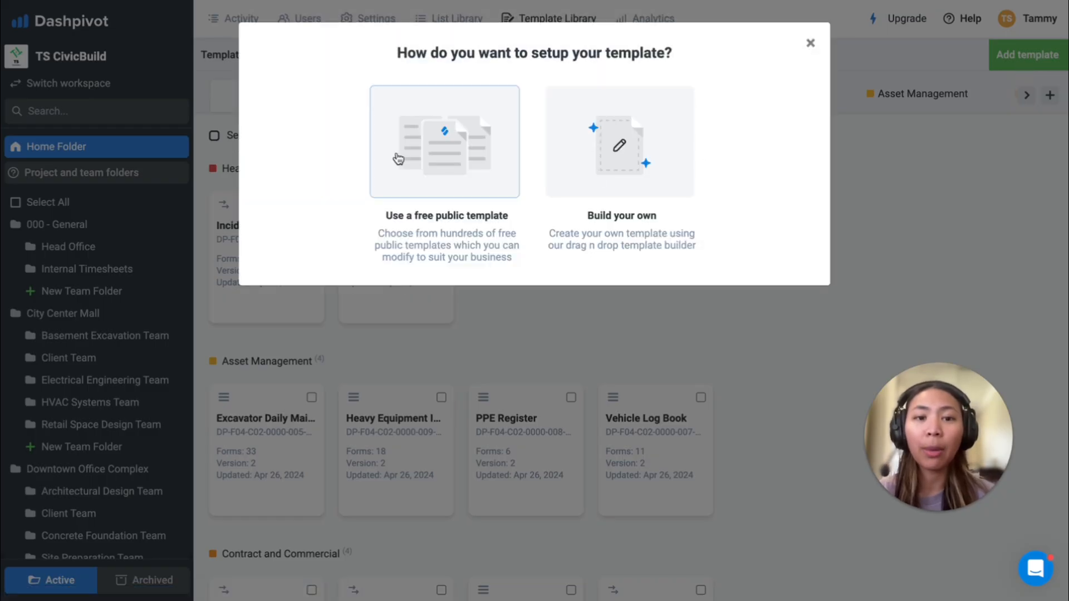
click(396, 149)
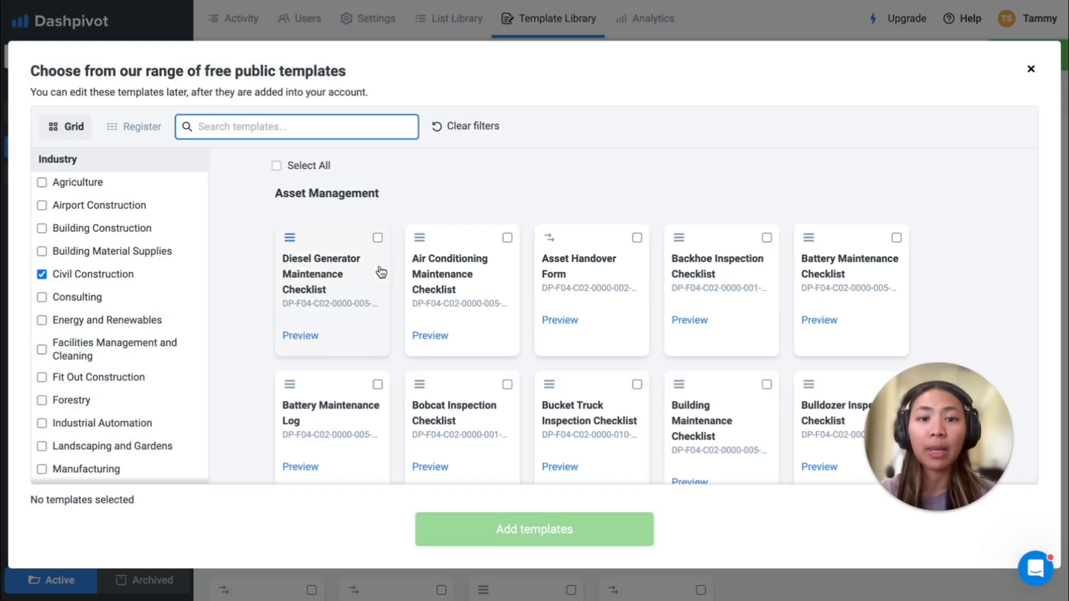
scroll(371, 351, down, 4)
scroll(372, 351, down, 6)
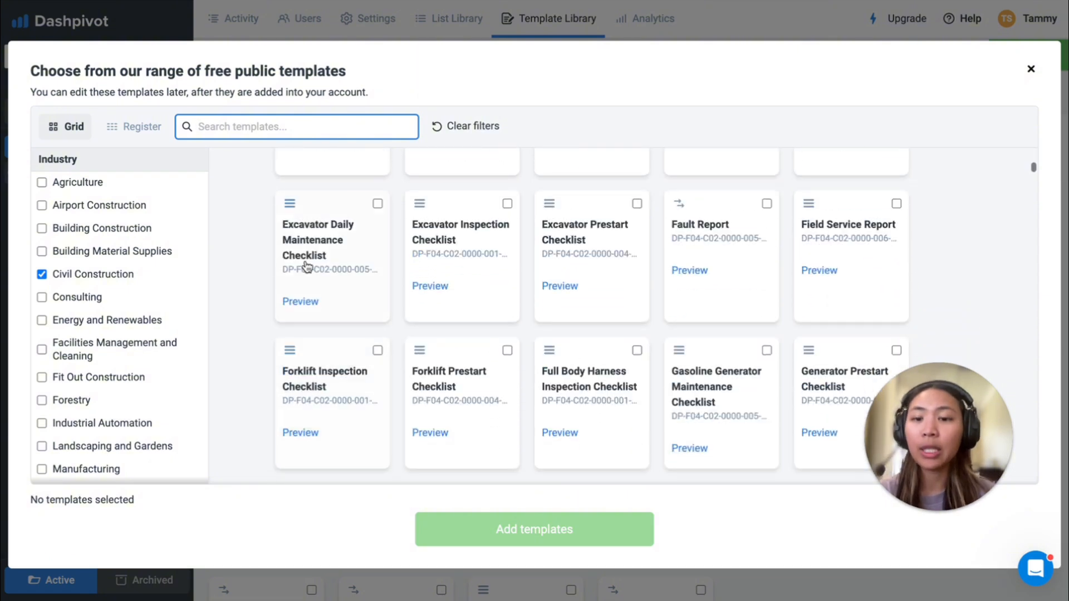
click(317, 131)
text(delay notice)
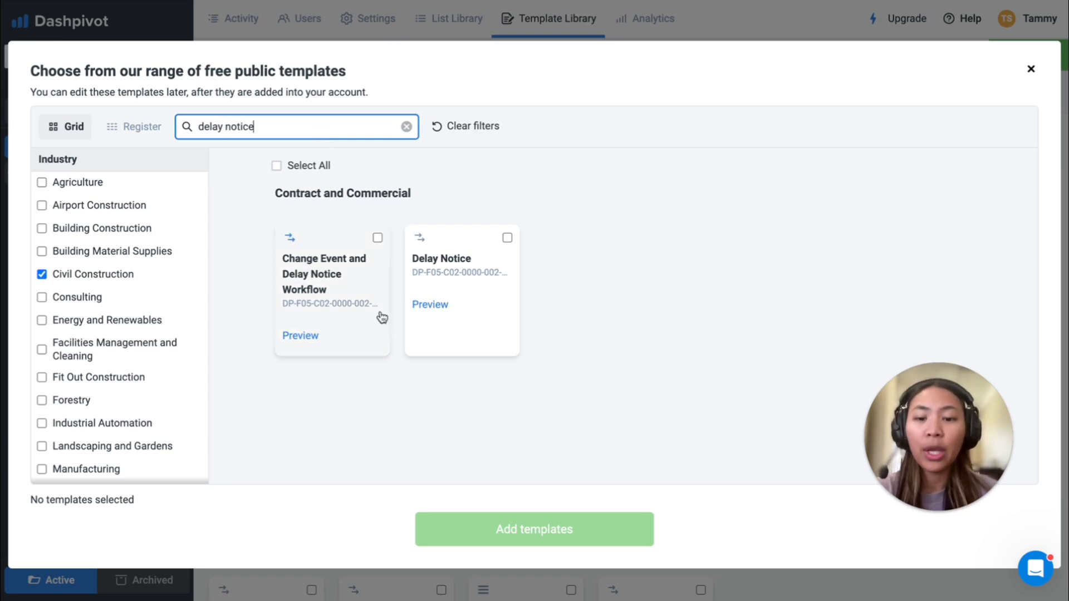
Step: Preview the public Delay Notice template and look through its fields
click(426, 307)
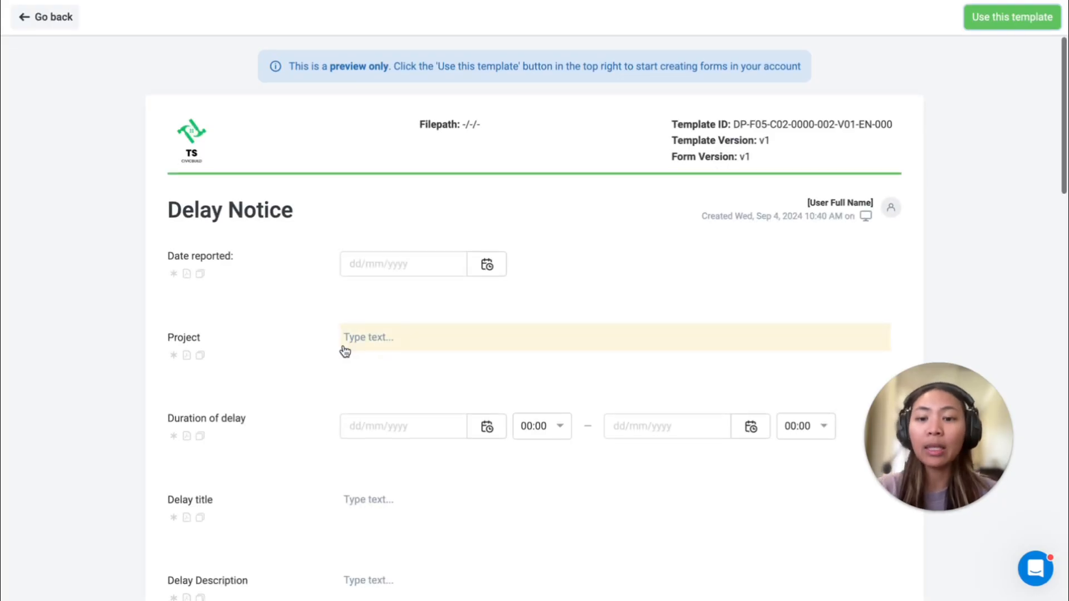
scroll(344, 351, down, 12)
scroll(346, 351, down, 12)
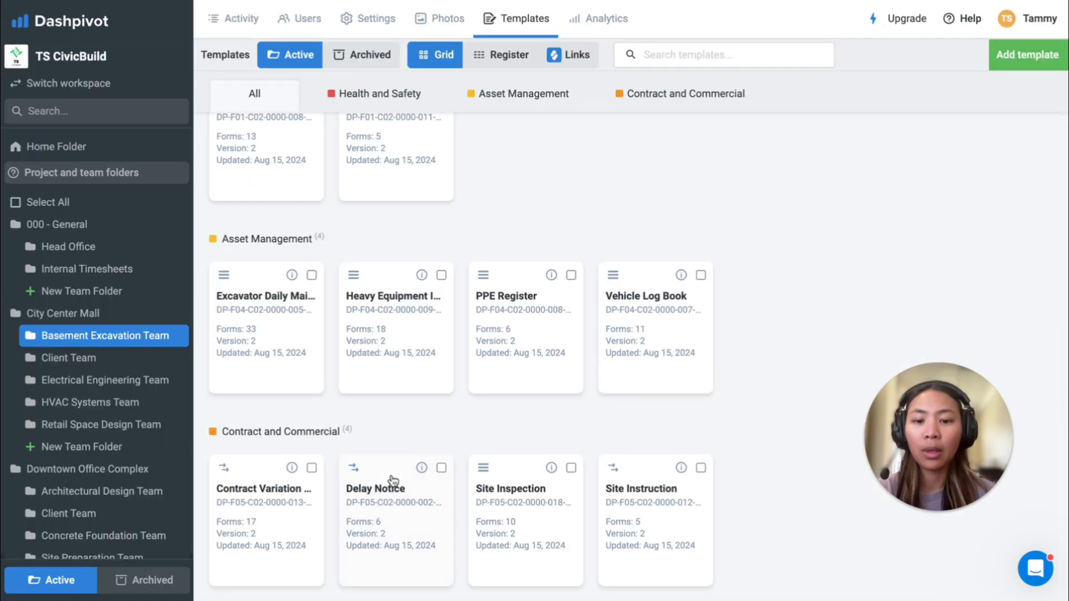
Step: Open the Delay Notice workflow of the Basement Excavation Team and start a new report
click(390, 518)
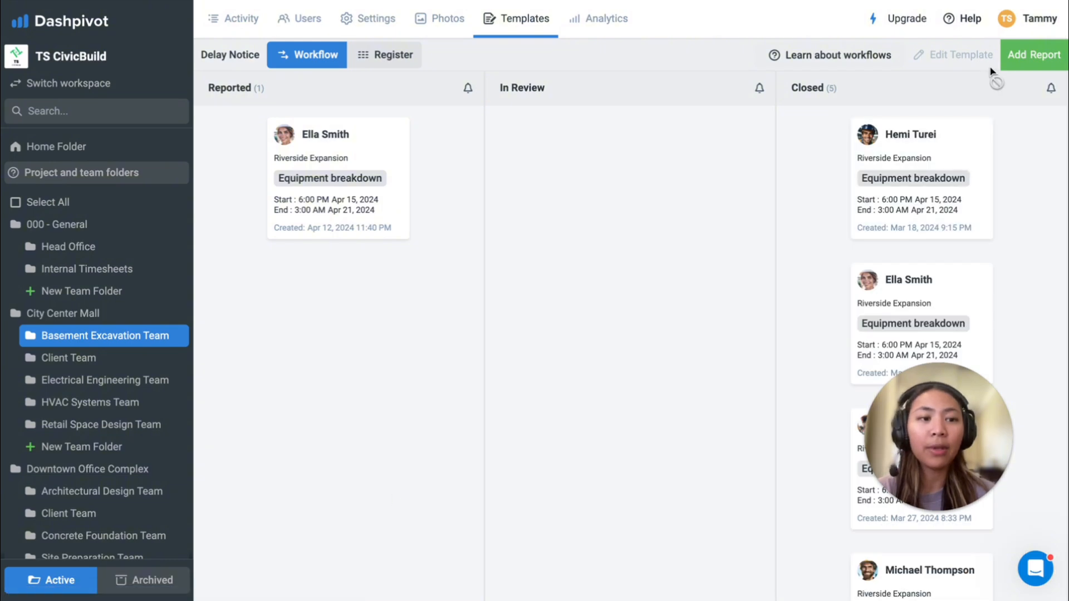
click(1033, 63)
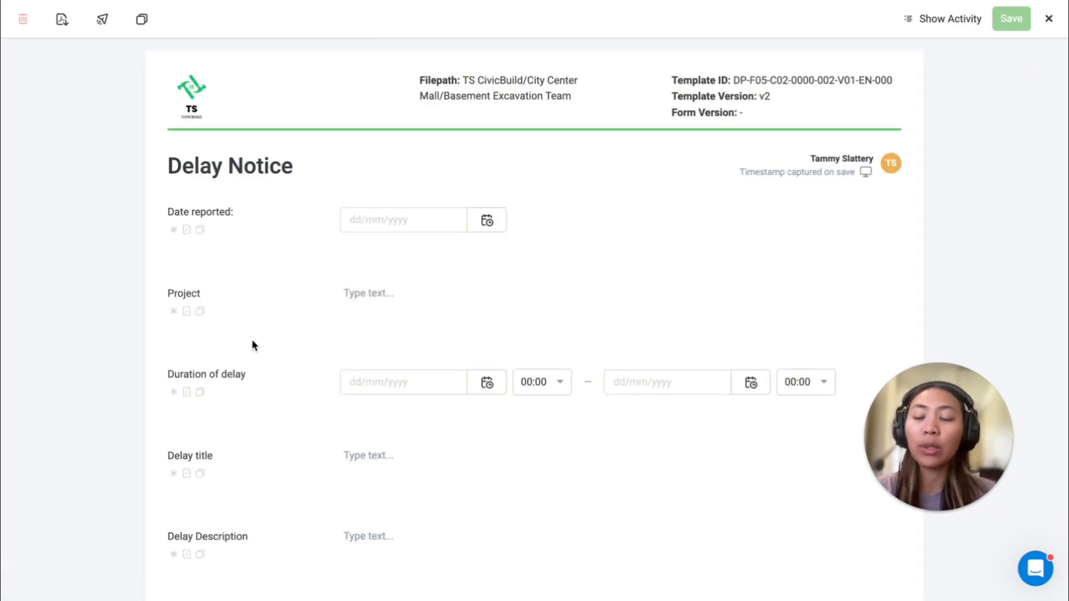
Step: Review the fields of the new delay notice and set its Delay Type to Other
scroll(251, 346, down, 2)
scroll(265, 183, down, 1)
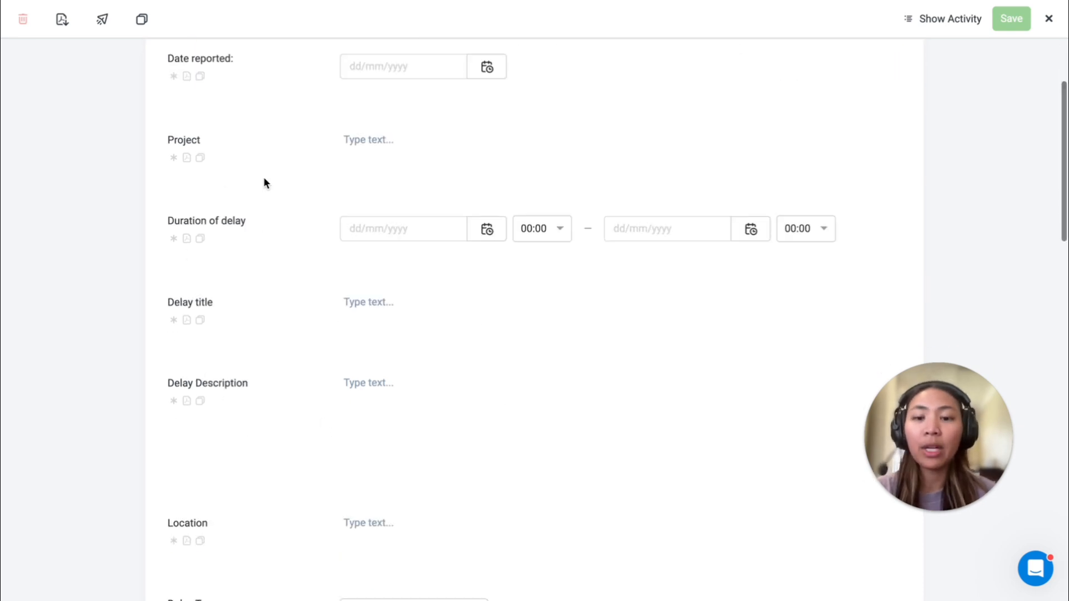
scroll(302, 405, down, 6)
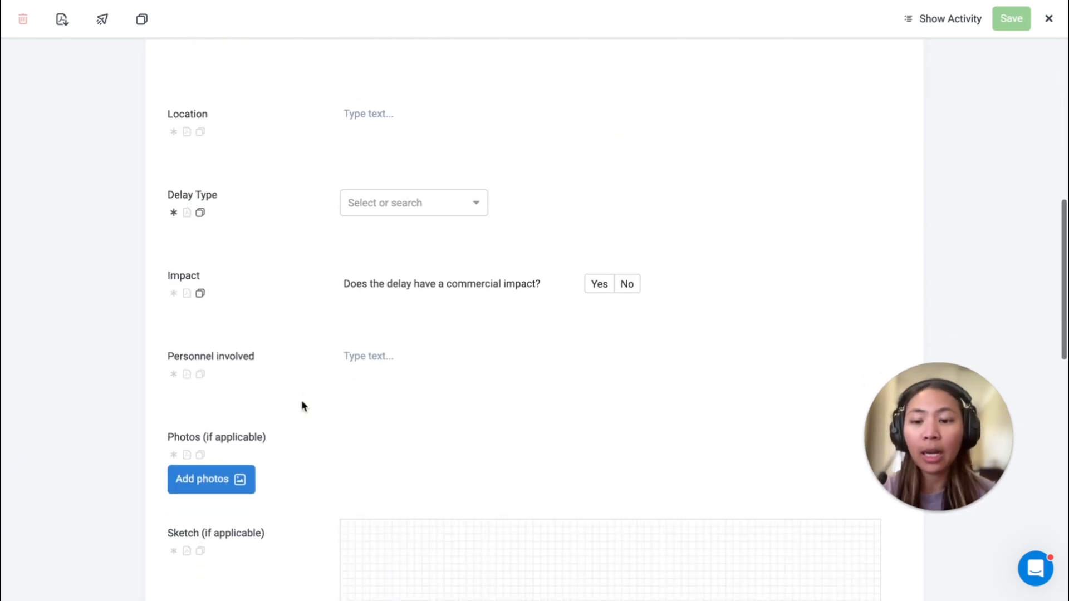
scroll(302, 406, down, 2)
click(379, 107)
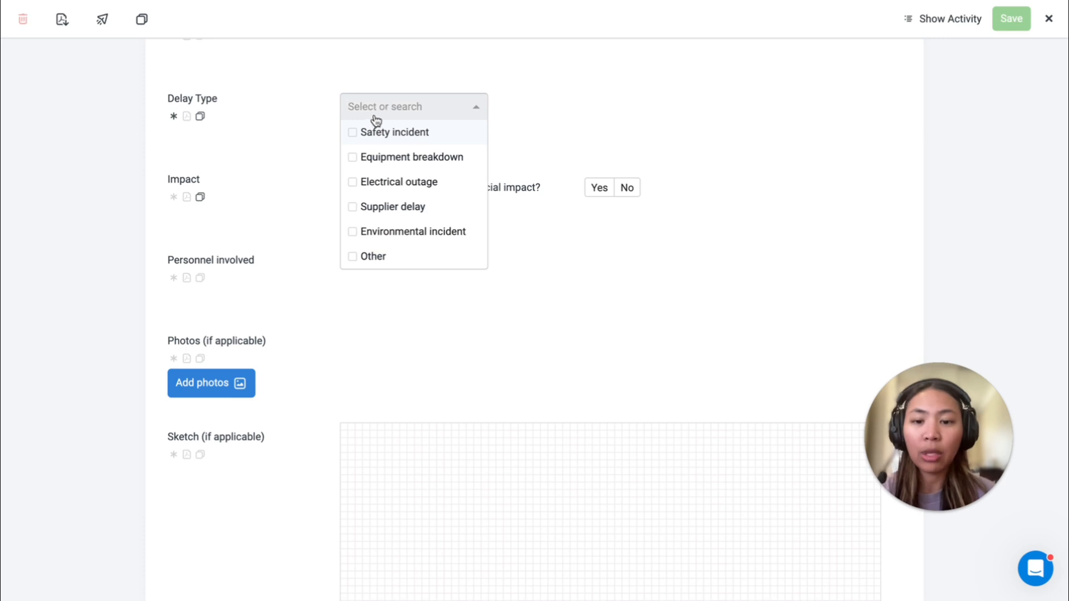
click(363, 256)
Step: Answer Yes to the question whether corrective actions are identified
scroll(365, 212, down, 5)
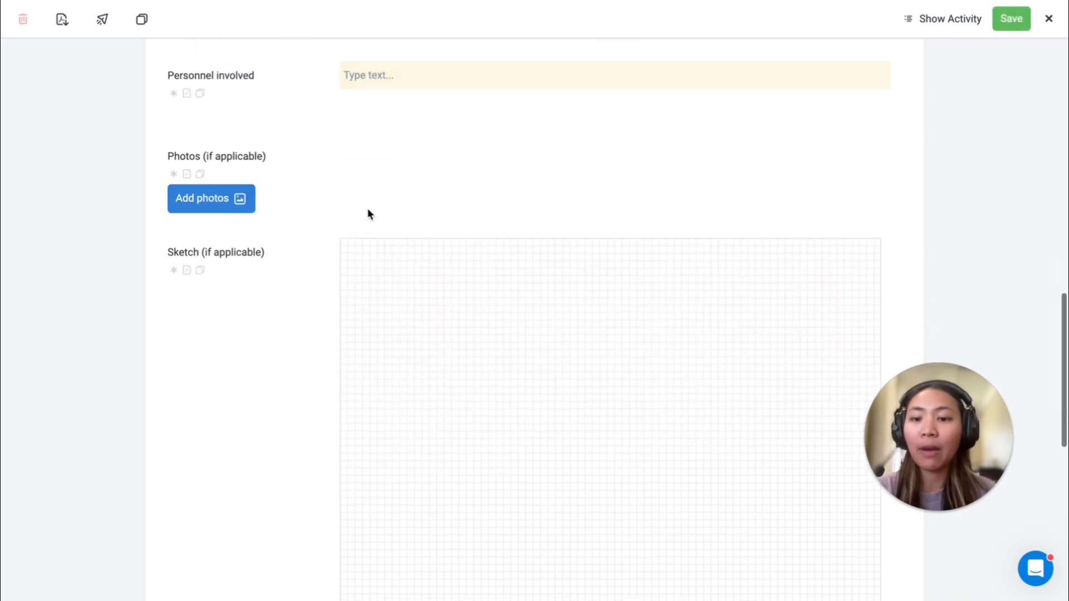
scroll(310, 209, down, 3)
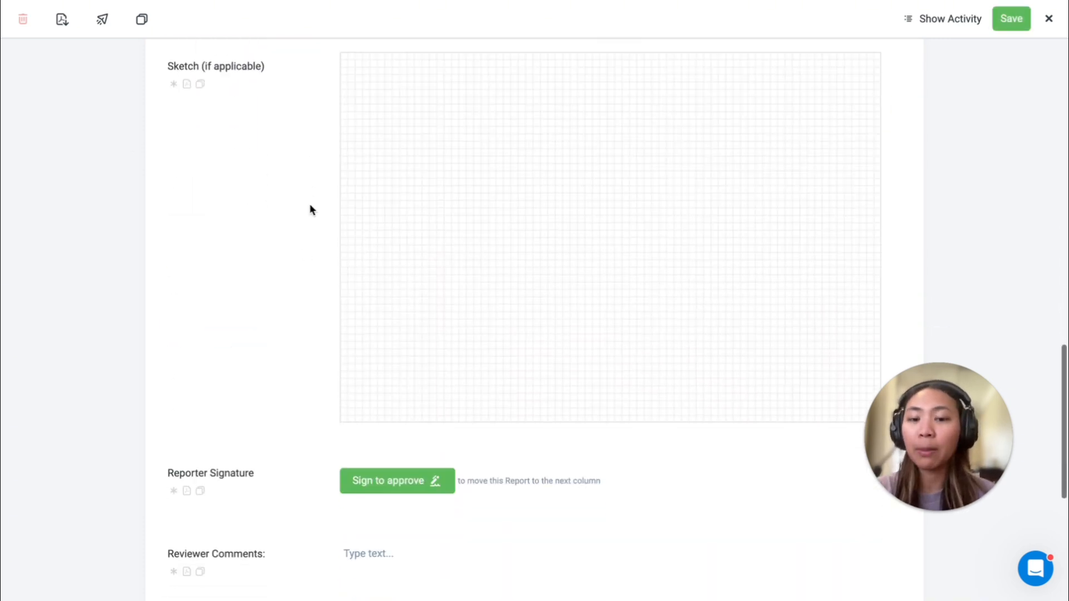
scroll(313, 347, down, 6)
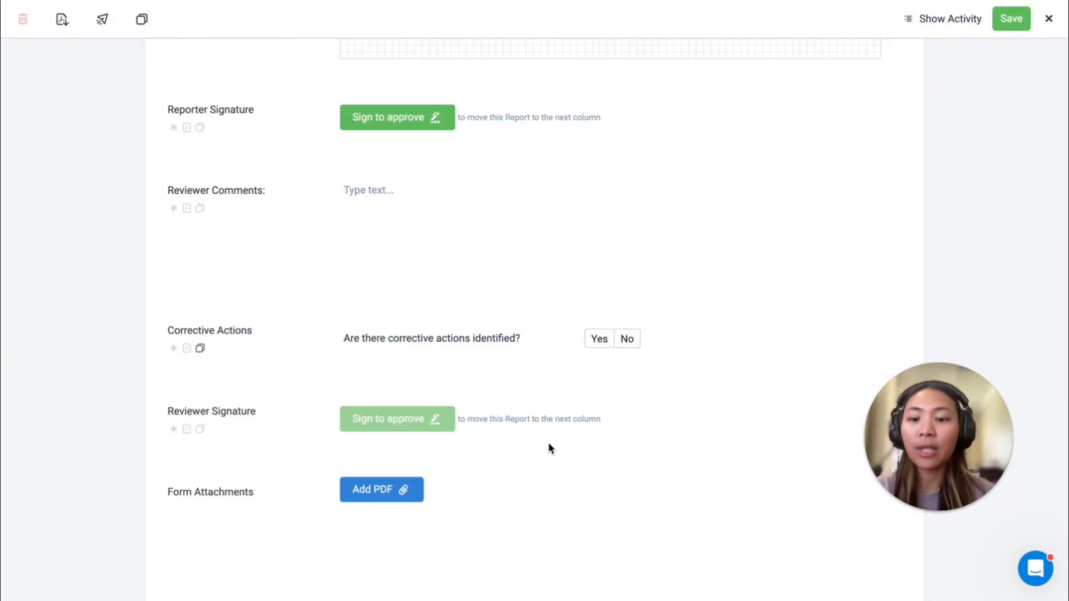
scroll(548, 444, up, 1)
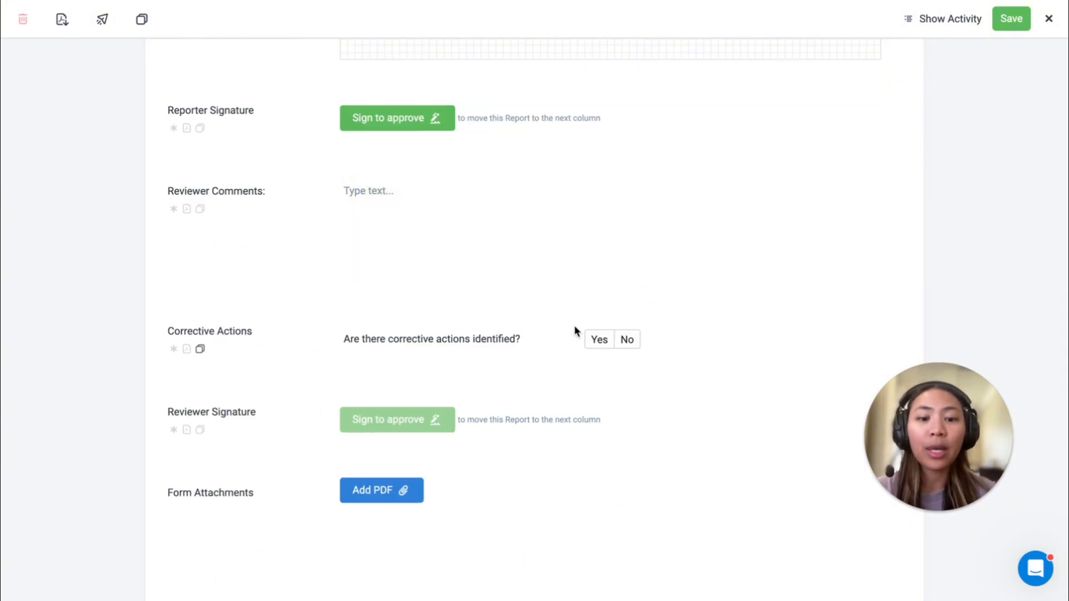
click(599, 340)
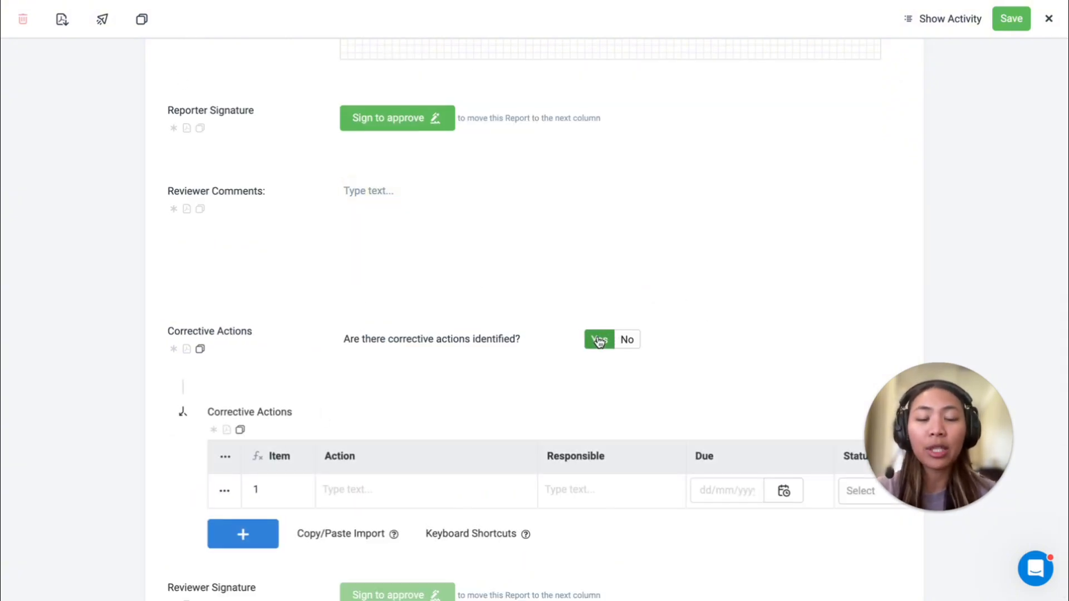
Step: Add three rows to the Corrective Actions table, then close the report without saving it
scroll(549, 351, down, 3)
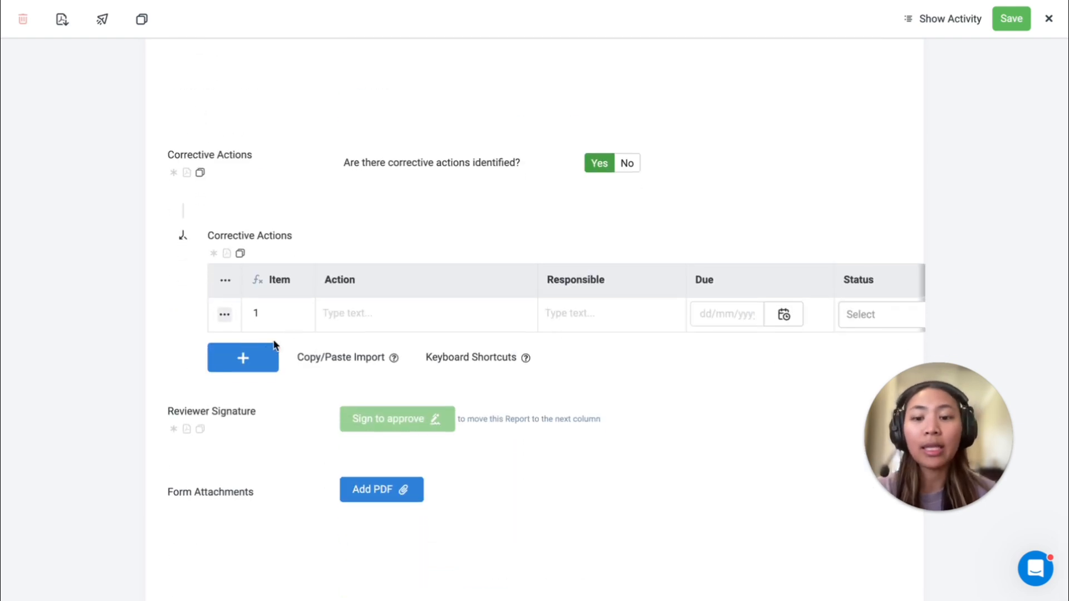
click(275, 358)
click(274, 393)
click(274, 427)
scroll(425, 334, right, 3)
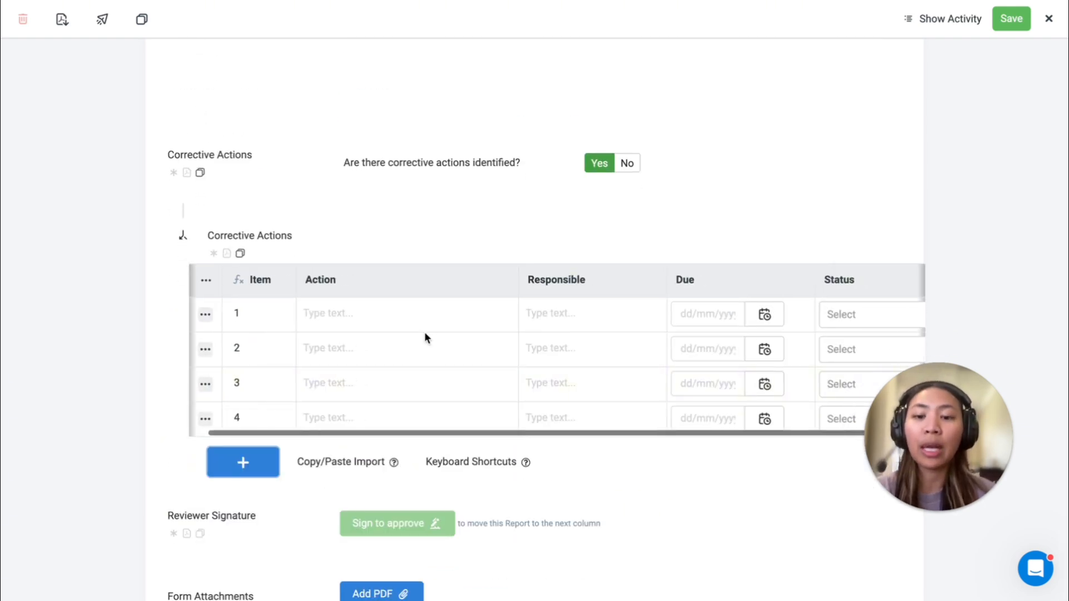
scroll(601, 117, up, 7)
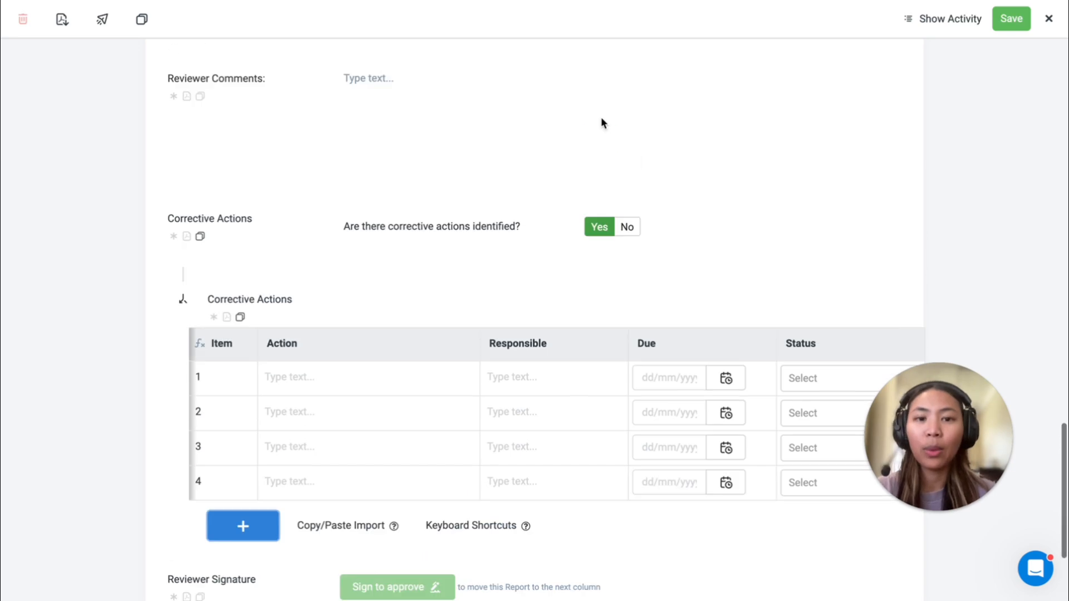
click(1052, 18)
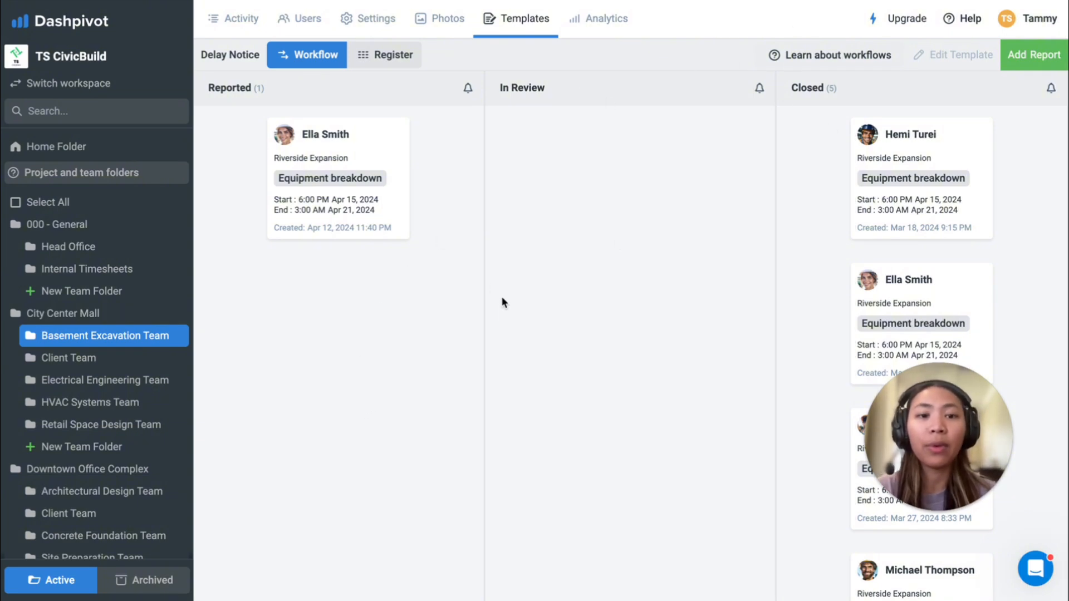
Step: Look at who can be notified by email when a form enters the In Review column
click(759, 88)
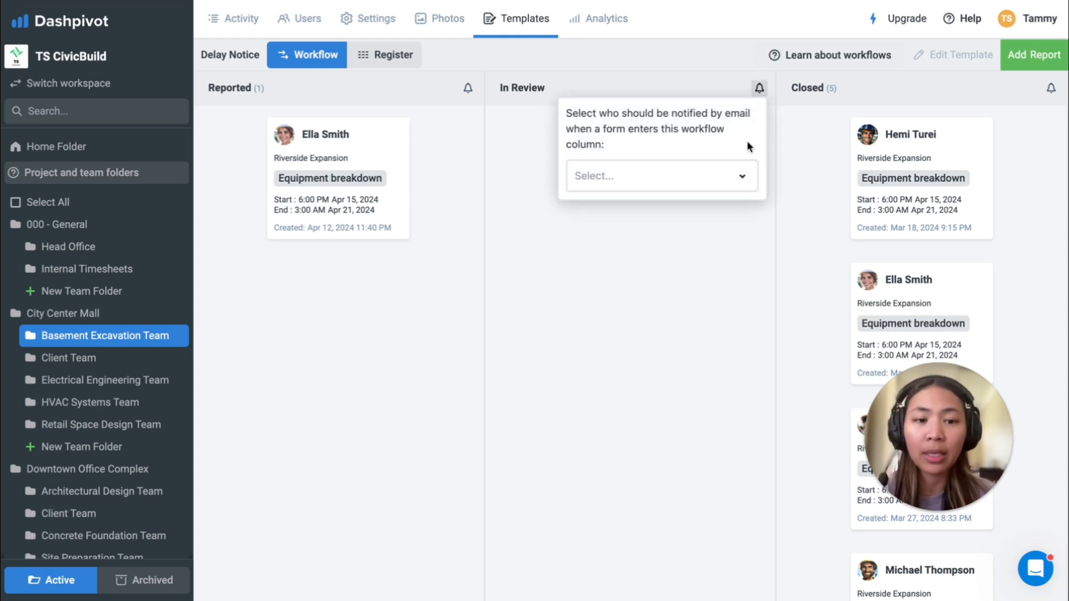
click(743, 177)
click(385, 243)
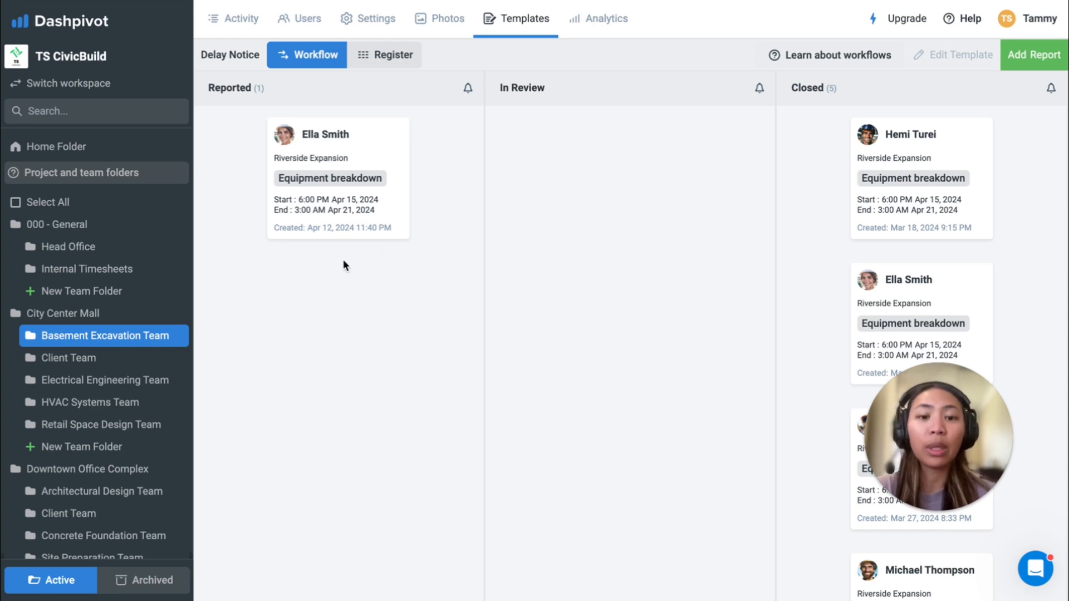
Step: Sign the Reporter Signature on the Reported delay notice to move it to In Review, and close the report
click(351, 202)
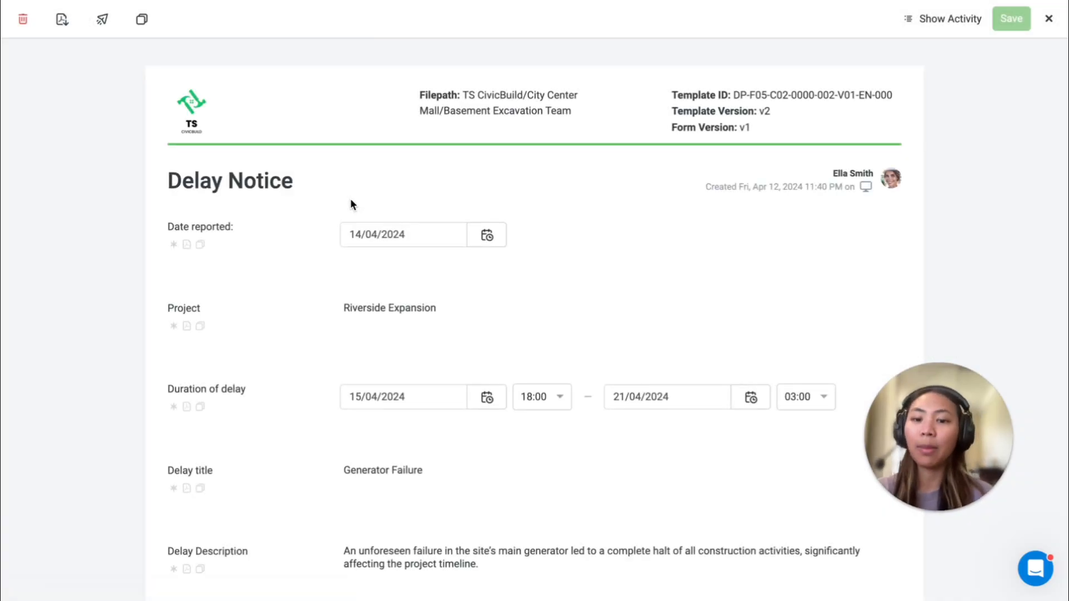
scroll(351, 204, down, 15)
scroll(351, 205, down, 5)
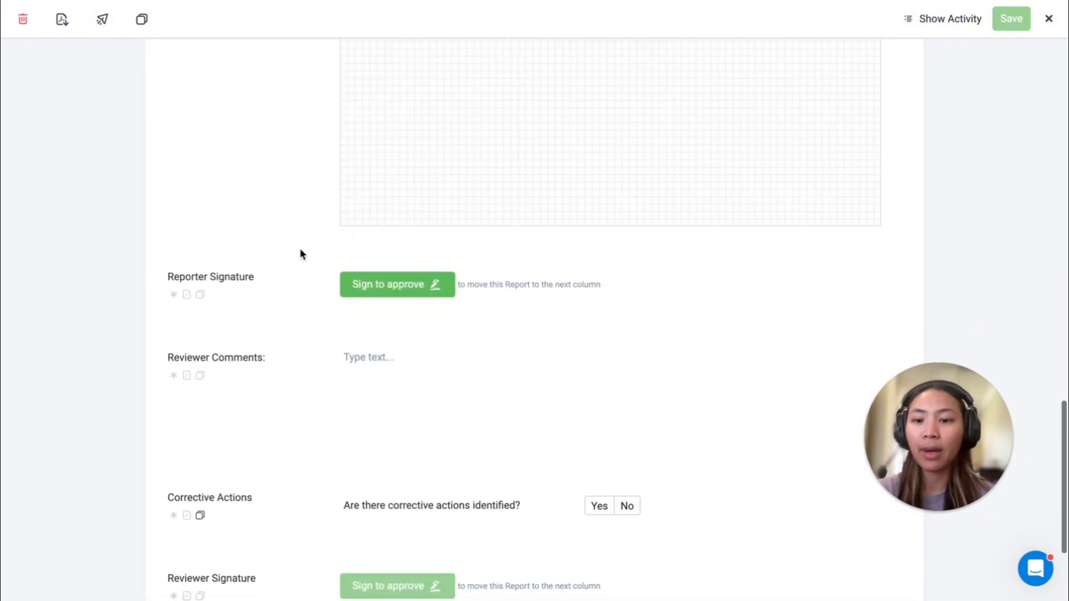
click(374, 295)
click(465, 368)
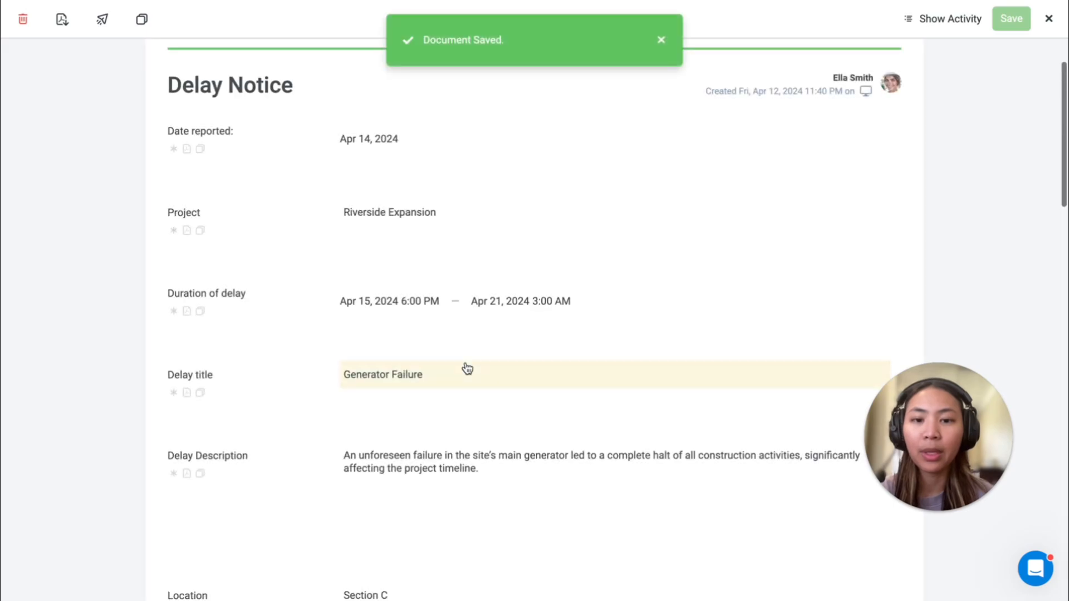
click(1050, 20)
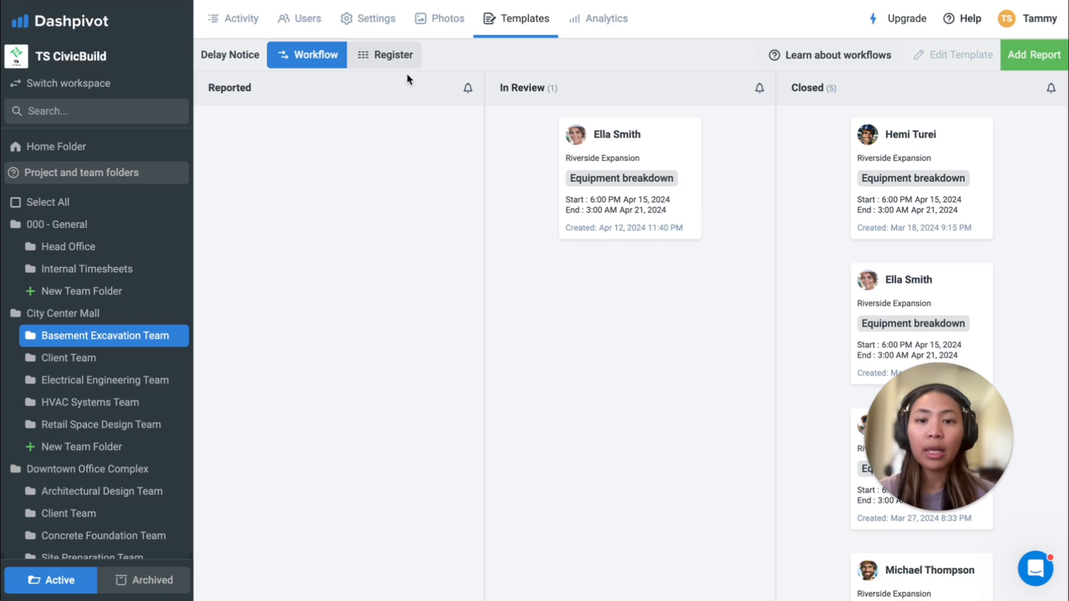
Step: Show the delay notices as a register and look through its columns, including delay details and signatures
click(390, 55)
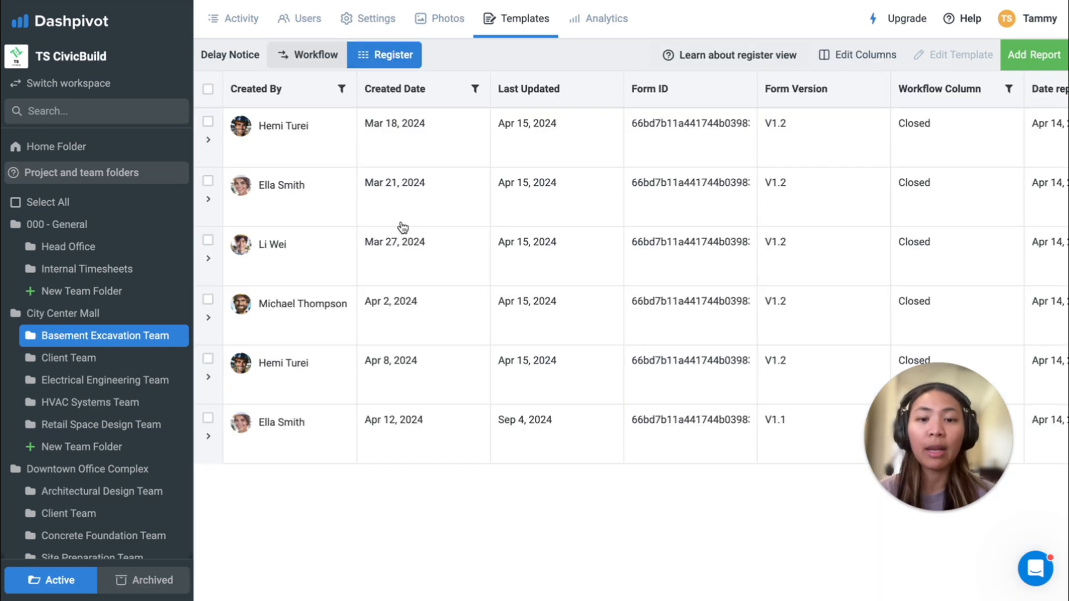
scroll(402, 227, right, 10)
scroll(403, 227, right, 15)
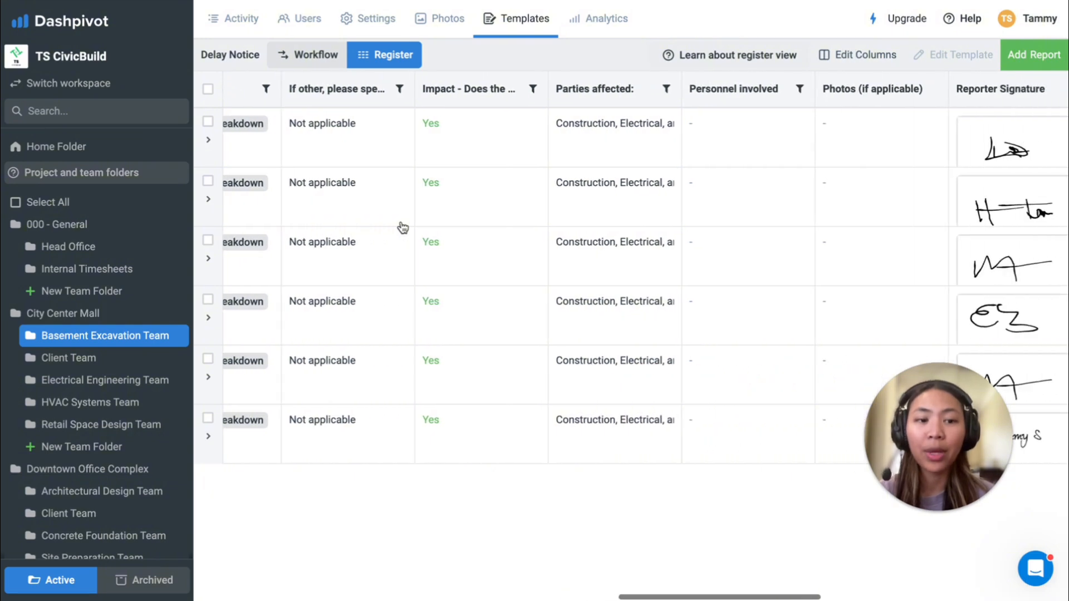
scroll(366, 172, left, 15)
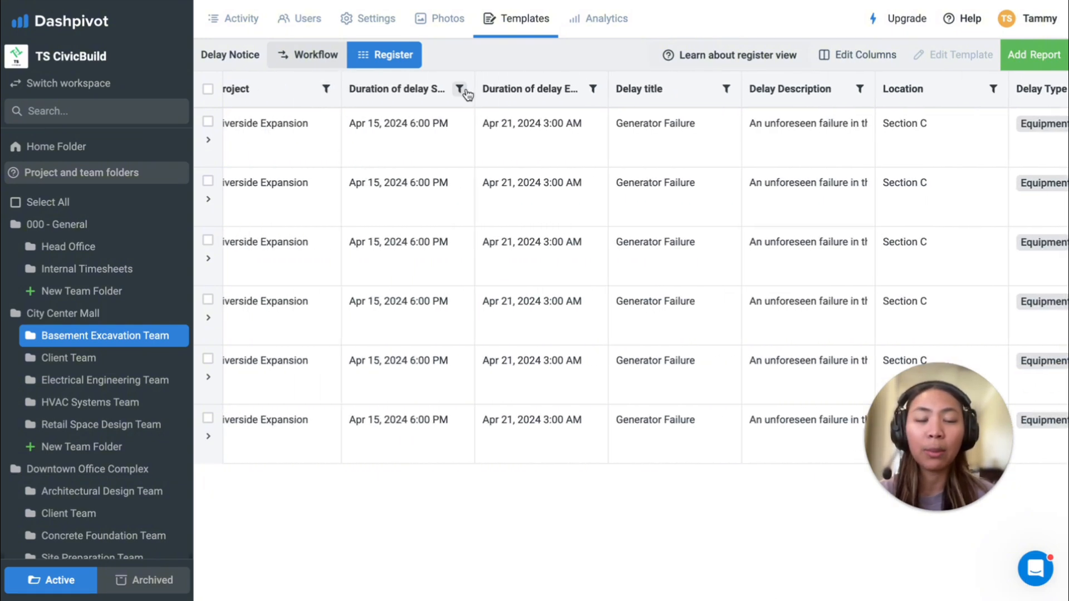
scroll(417, 133, left, 10)
Step: Select all delay notices in the register and view the CSV export and PDF download options
click(207, 89)
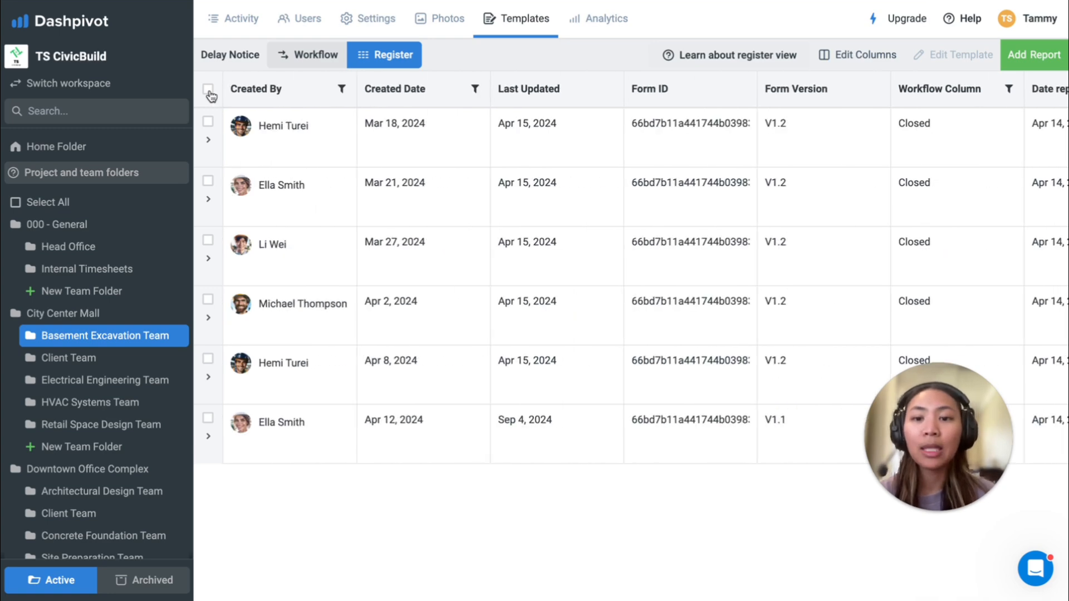
click(269, 70)
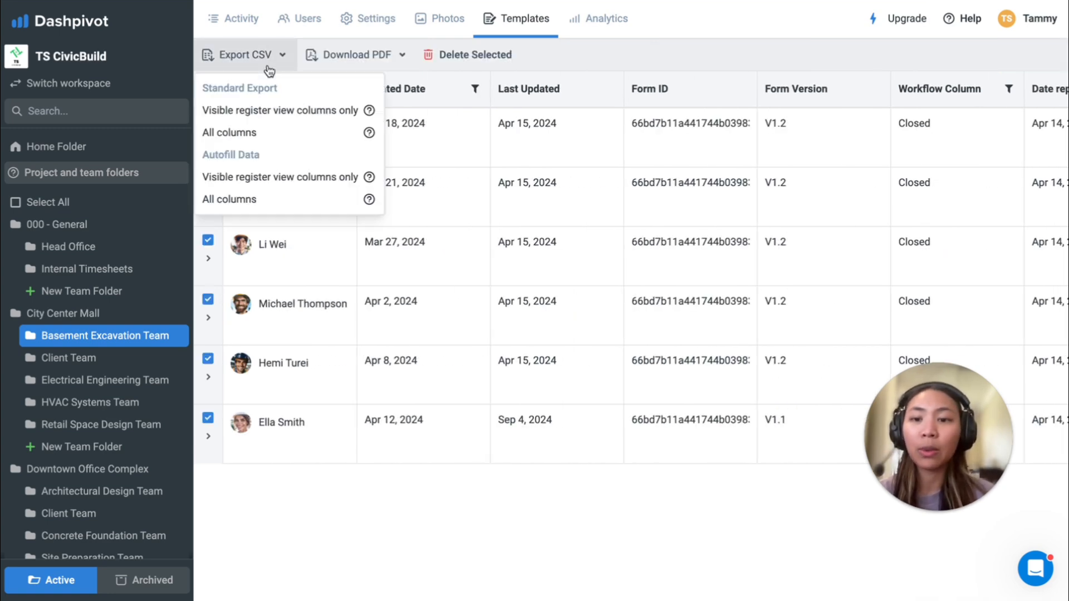
click(353, 64)
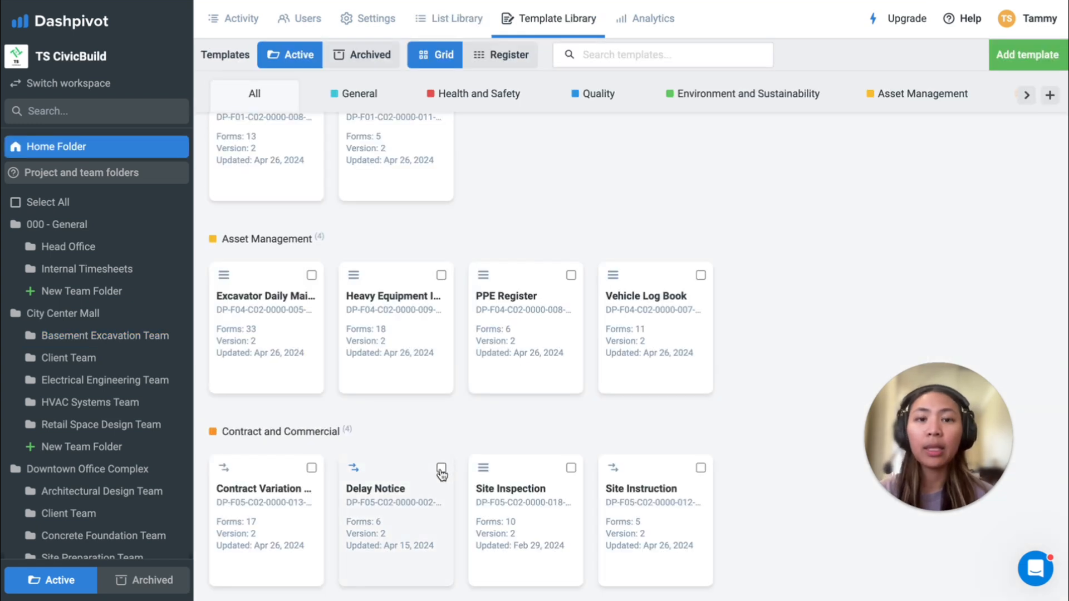
Step: Open the Delay Notice template from the Home Folder's template library for editing and look through the available field types
click(441, 469)
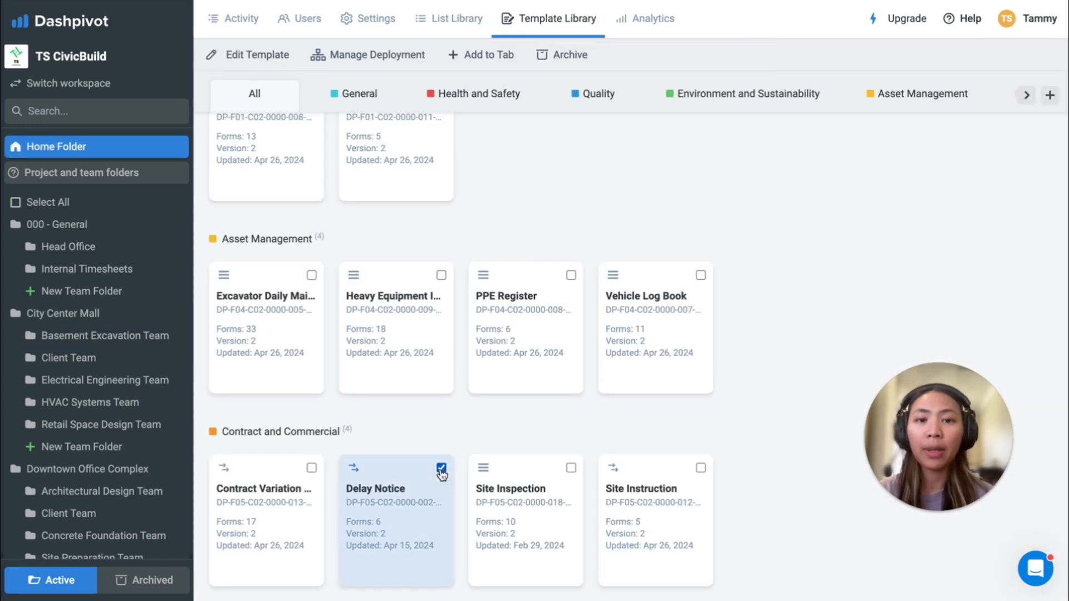
click(241, 54)
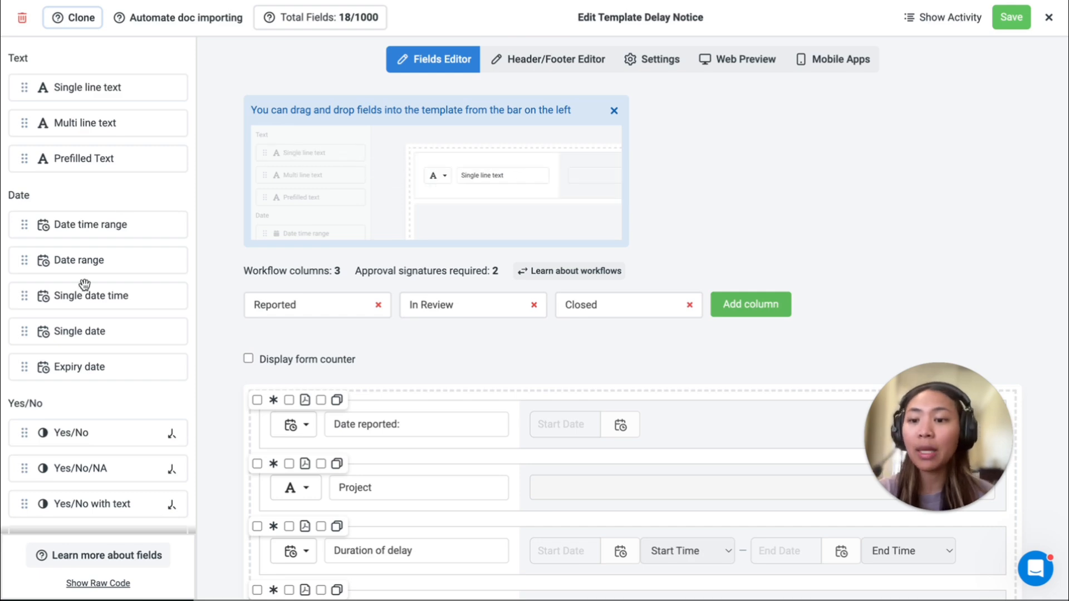
scroll(84, 285, down, 10)
scroll(84, 285, down, 5)
scroll(84, 281, up, 15)
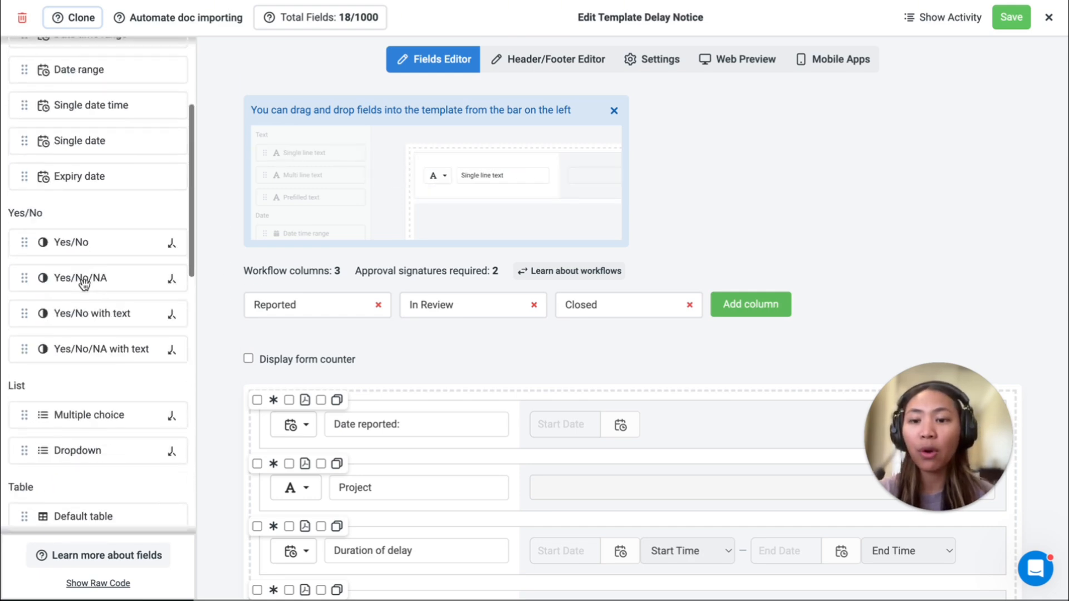
Step: Add a single line text field between the Duration of delay and Delay title fields of the template
scroll(240, 381, down, 4)
scroll(239, 376, down, 3)
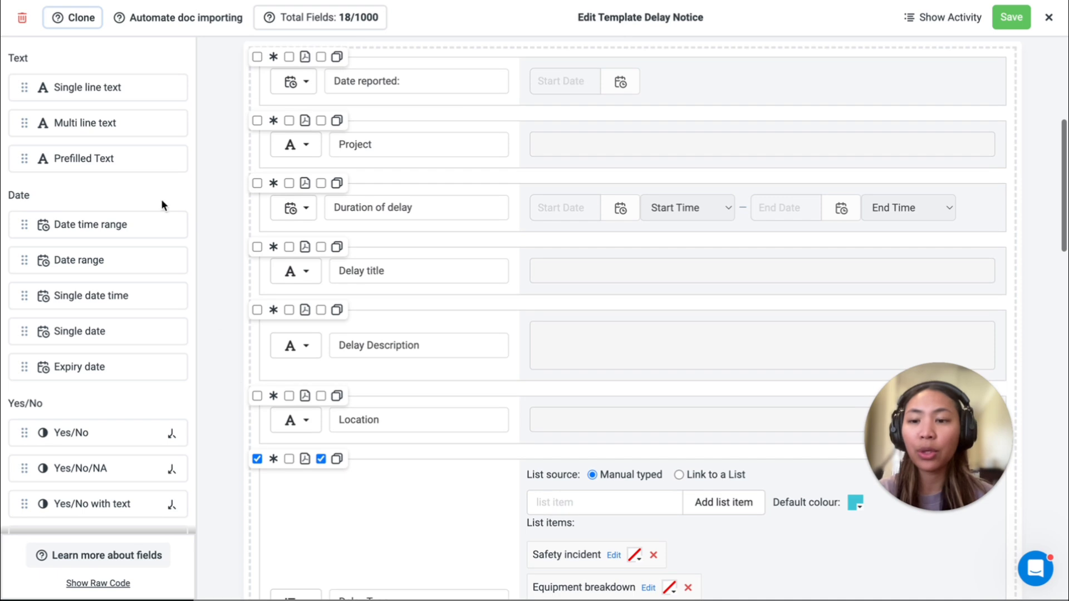
drag(114, 96, 400, 348)
double_click(357, 178)
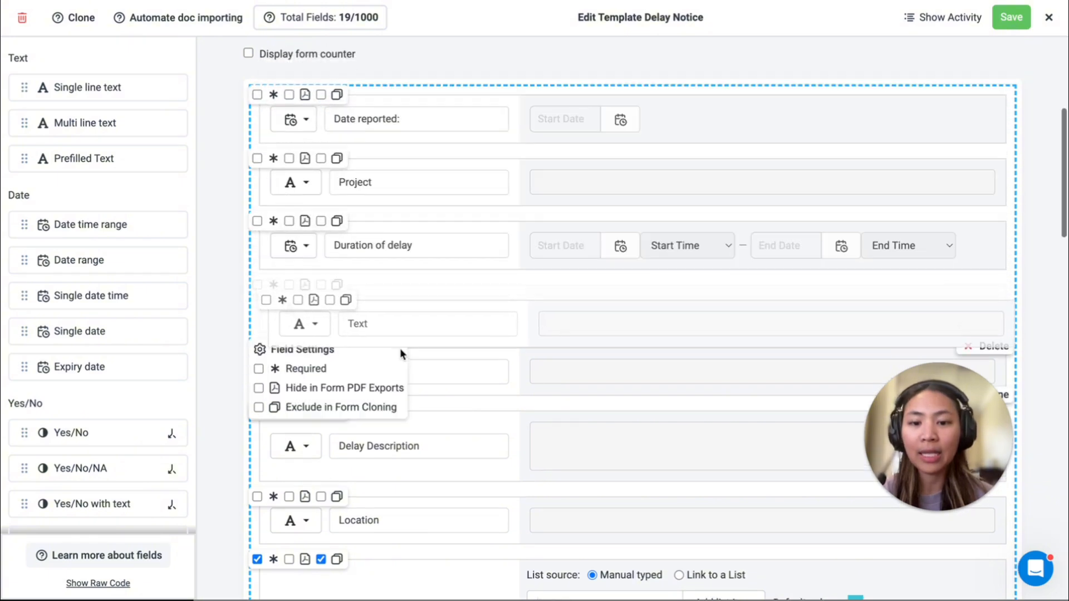
Step: Look through the Delay Type field's settings and list items, and expand the logic that shows fields when the value is Other
scroll(400, 349, down, 6)
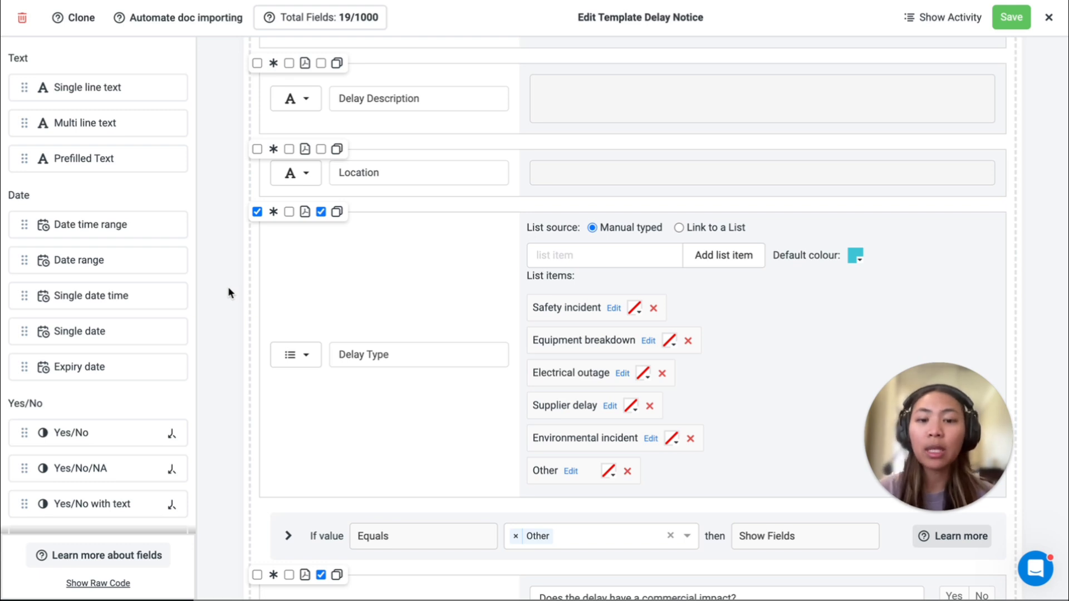
mouse_move(314, 227)
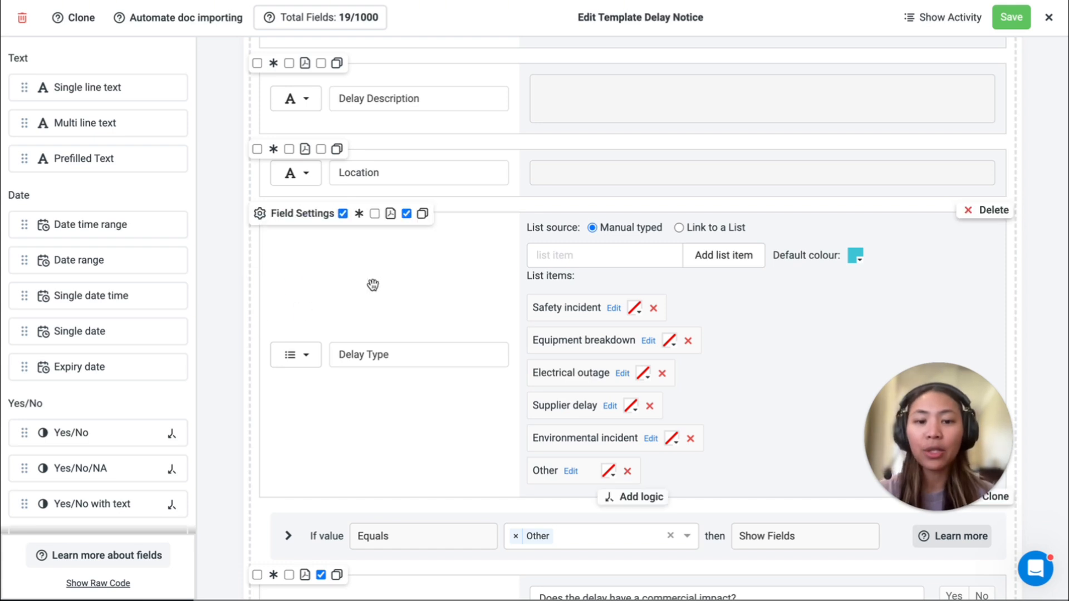
scroll(371, 284, down, 4)
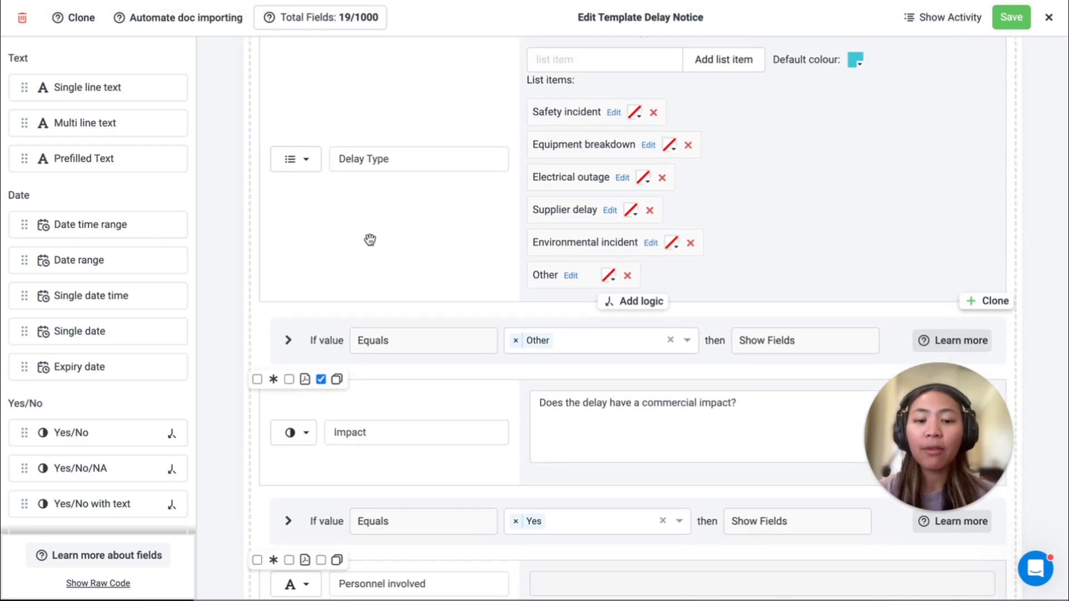
scroll(370, 239, down, 3)
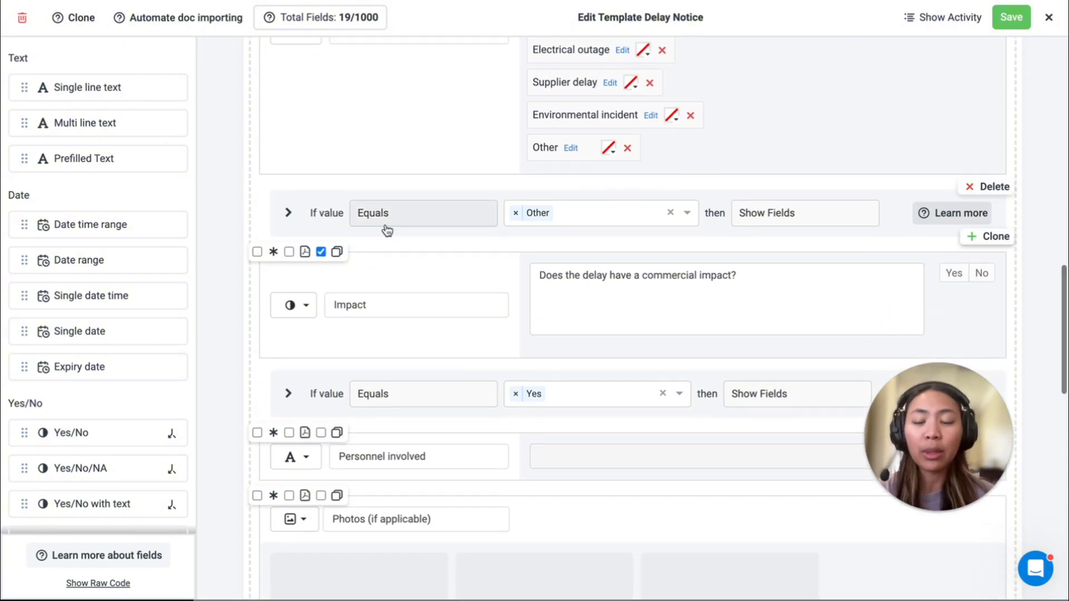
scroll(84, 350, down, 4)
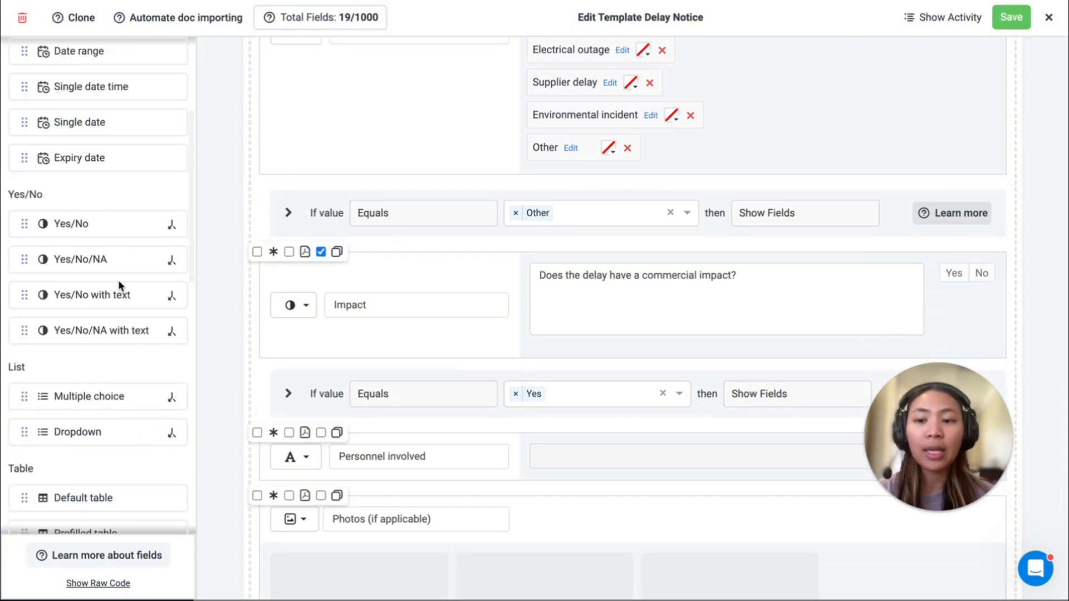
scroll(115, 355, down, 2)
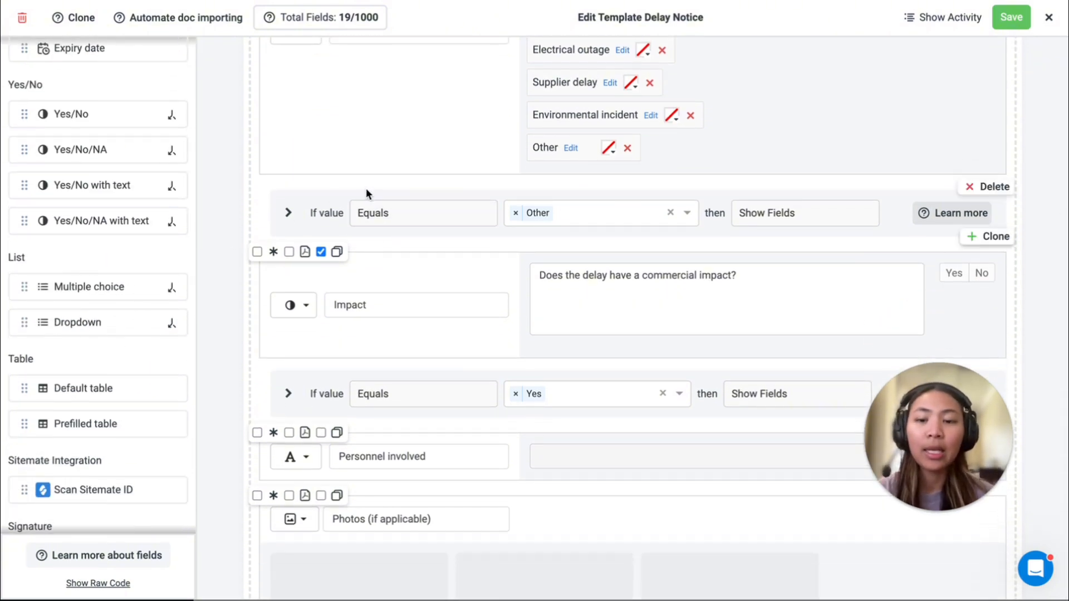
scroll(291, 217, up, 2)
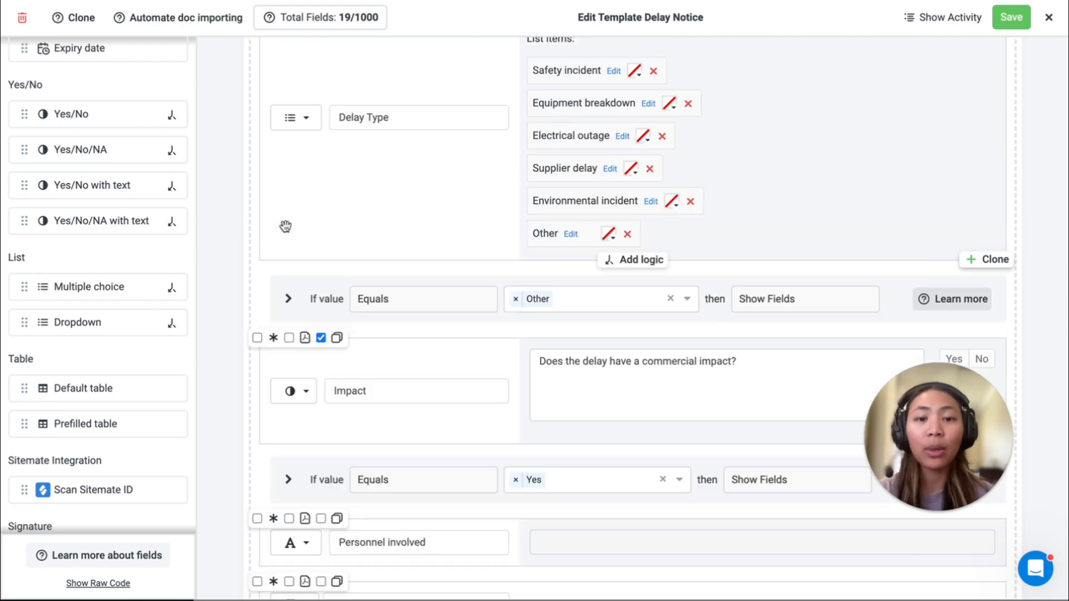
click(288, 299)
mouse_move(431, 343)
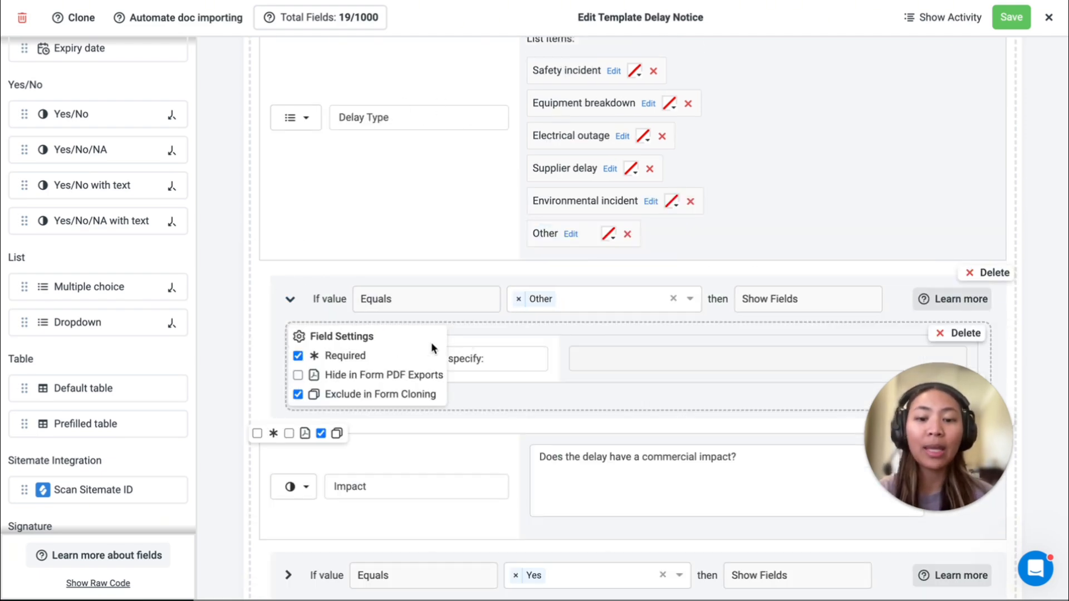
Step: Expand the Yes logic under the Impact and Corrective Actions fields and look through the fields each one shows
scroll(446, 362, down, 6)
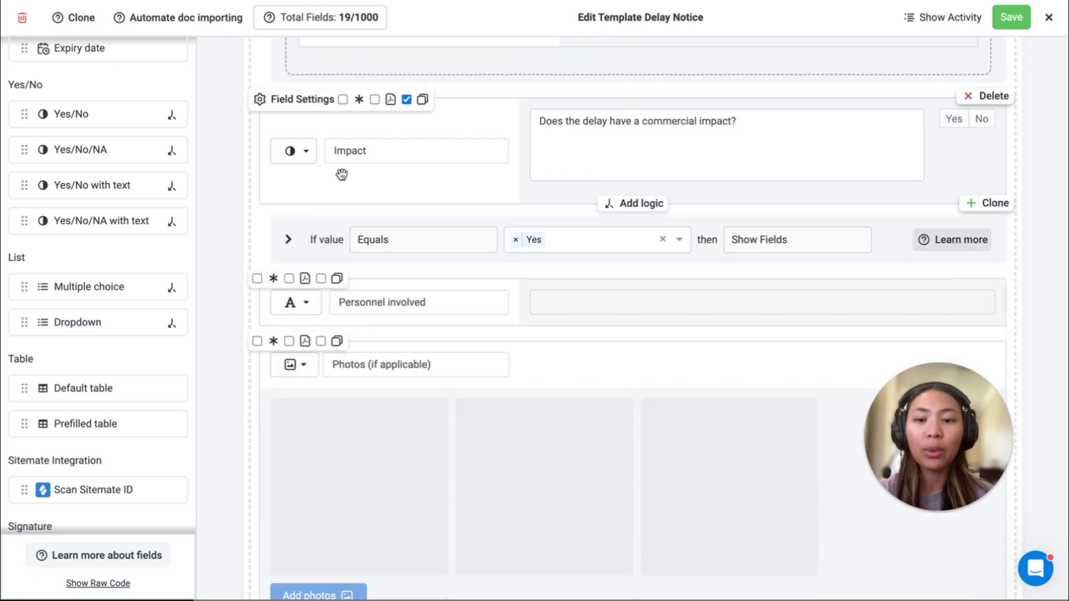
click(289, 239)
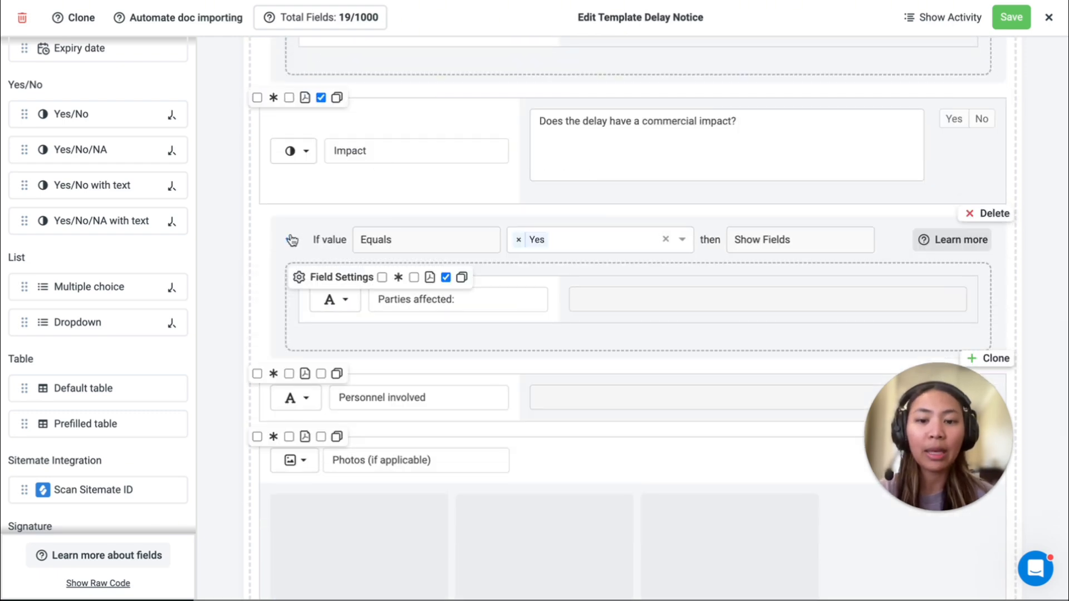
scroll(421, 320, down, 15)
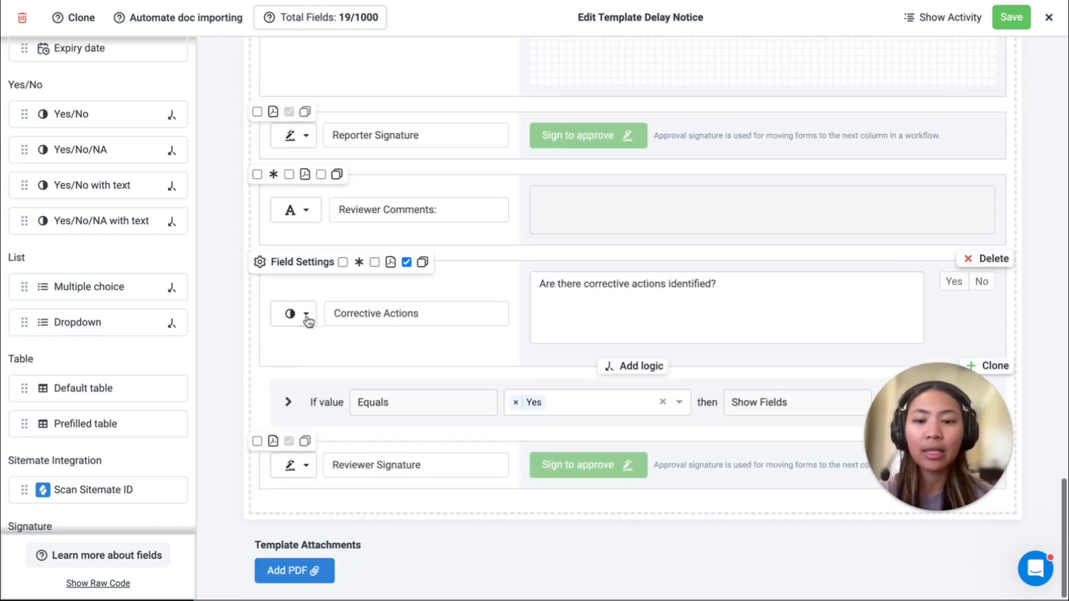
click(288, 402)
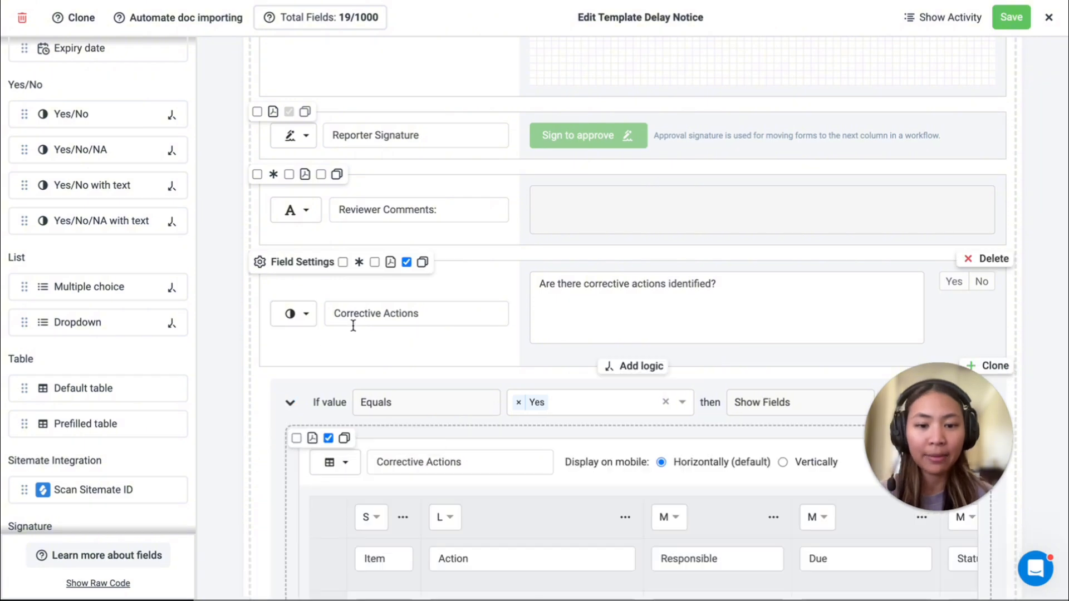
scroll(353, 326, down, 4)
scroll(353, 326, down, 5)
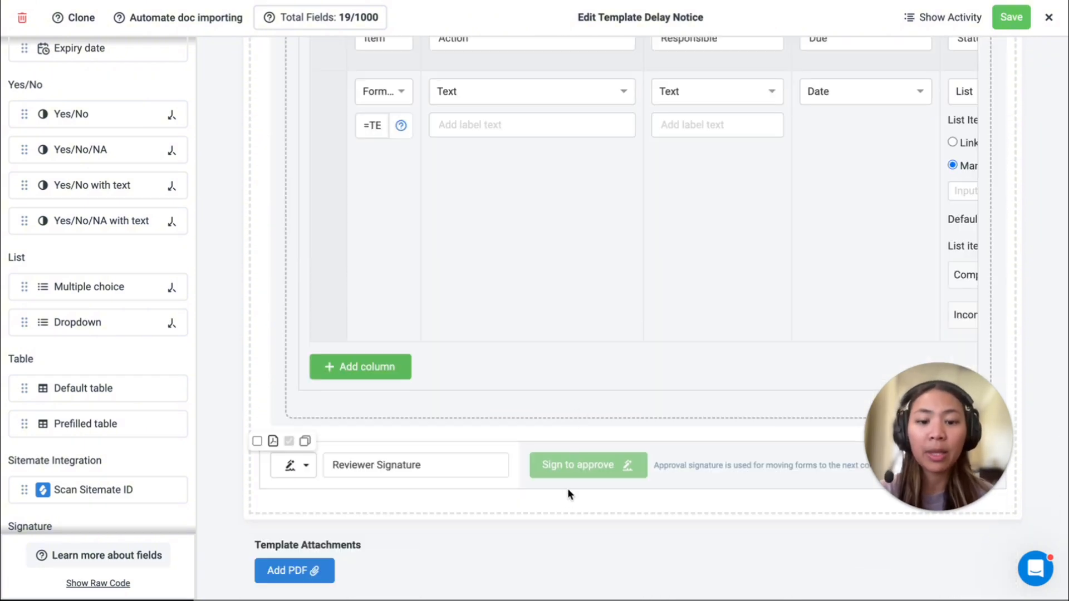
Step: Add approval logic to the Reviewer Signature with the condition that Permission Type is Equals to or higher than Project member
mouse_move(594, 484)
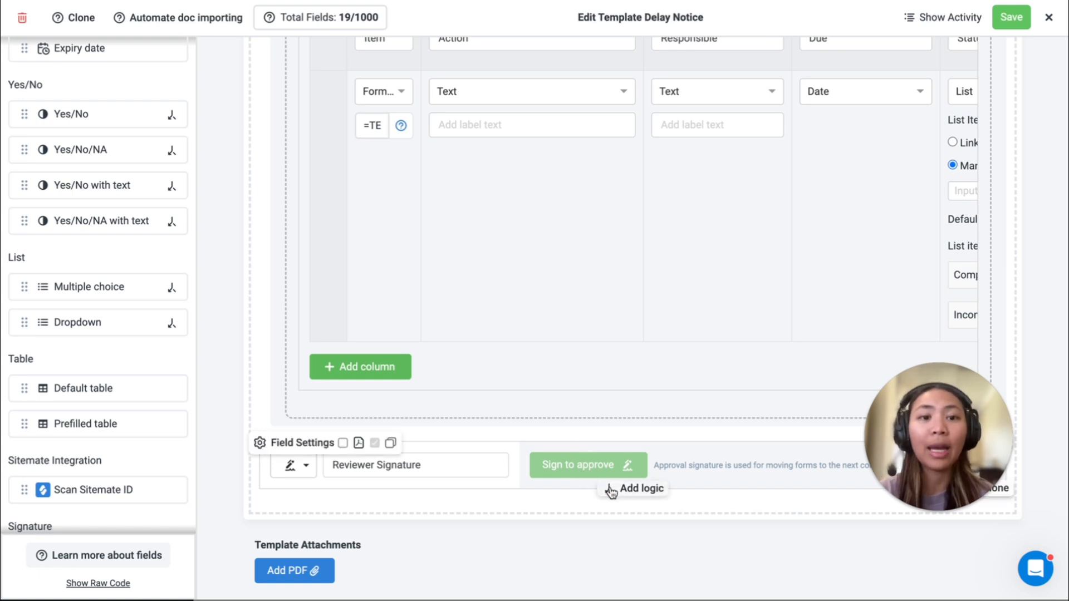
click(611, 489)
scroll(531, 444, down, 2)
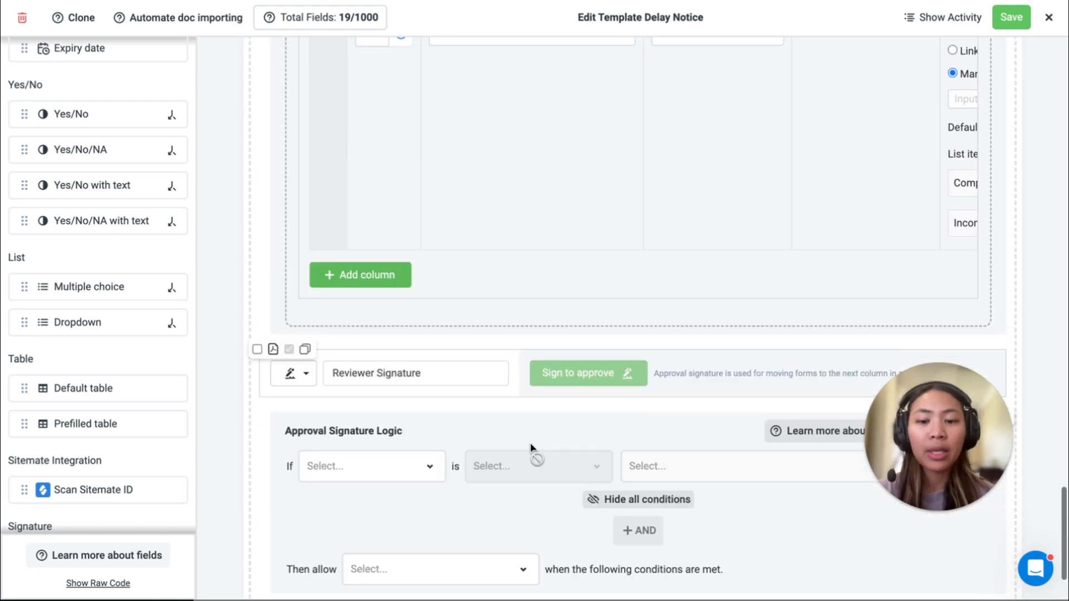
scroll(531, 444, down, 2)
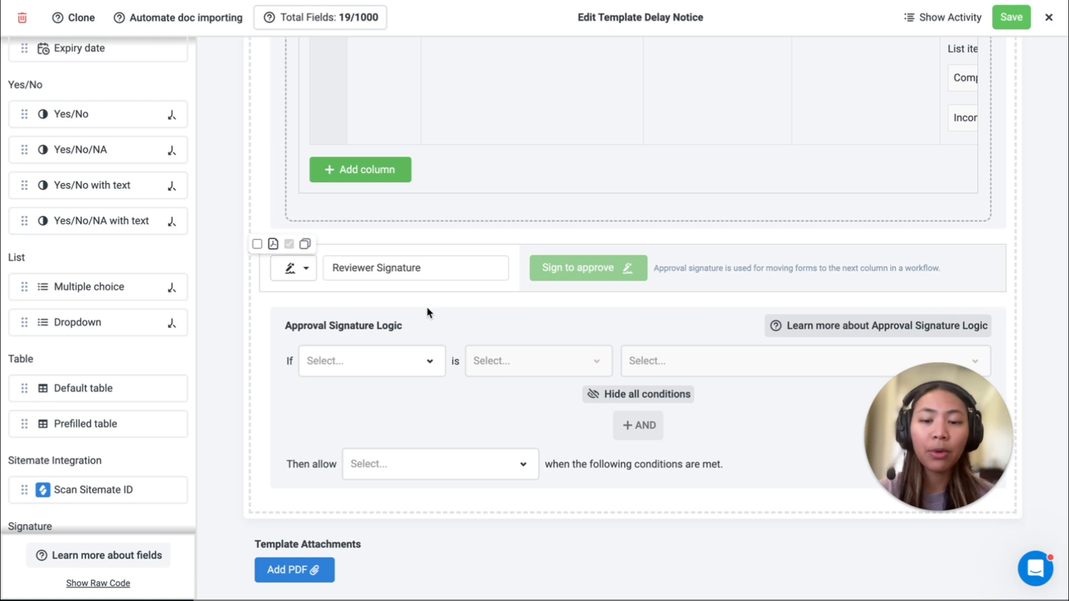
click(425, 362)
click(403, 389)
click(518, 365)
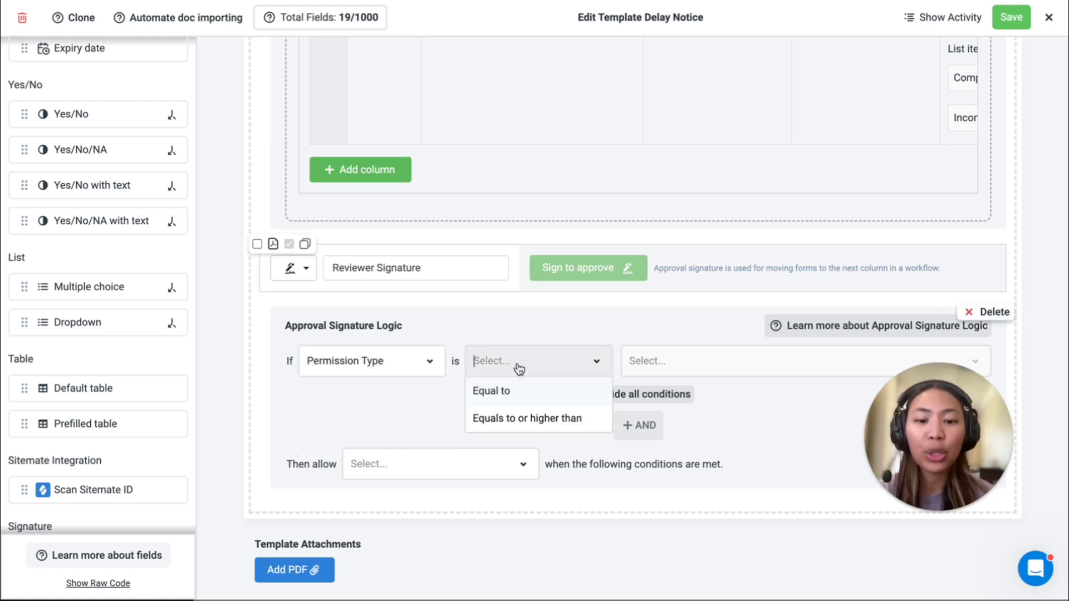
click(523, 400)
click(556, 361)
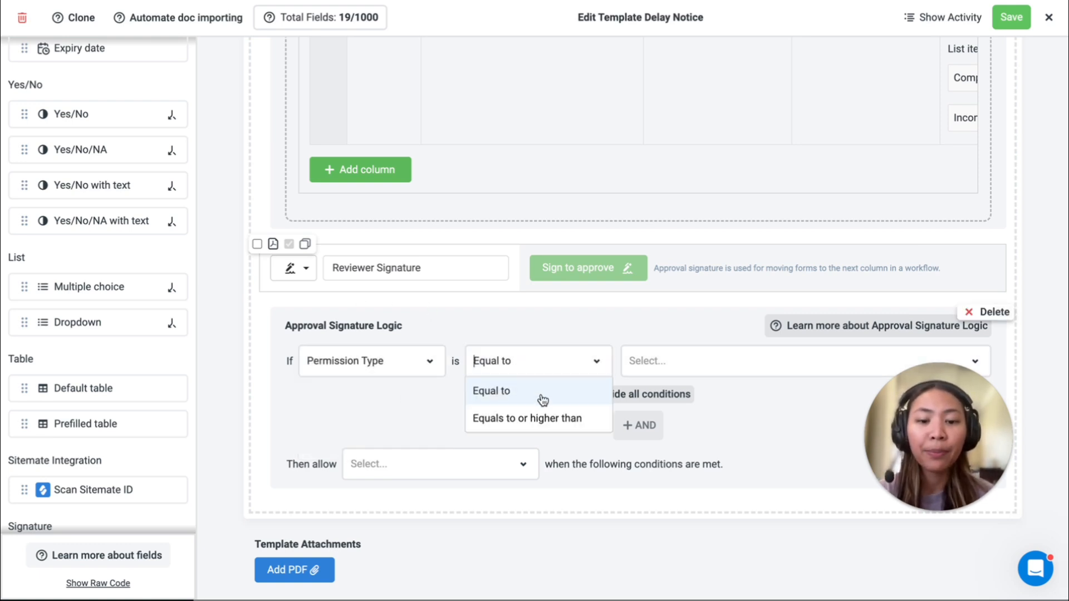
click(537, 418)
click(659, 359)
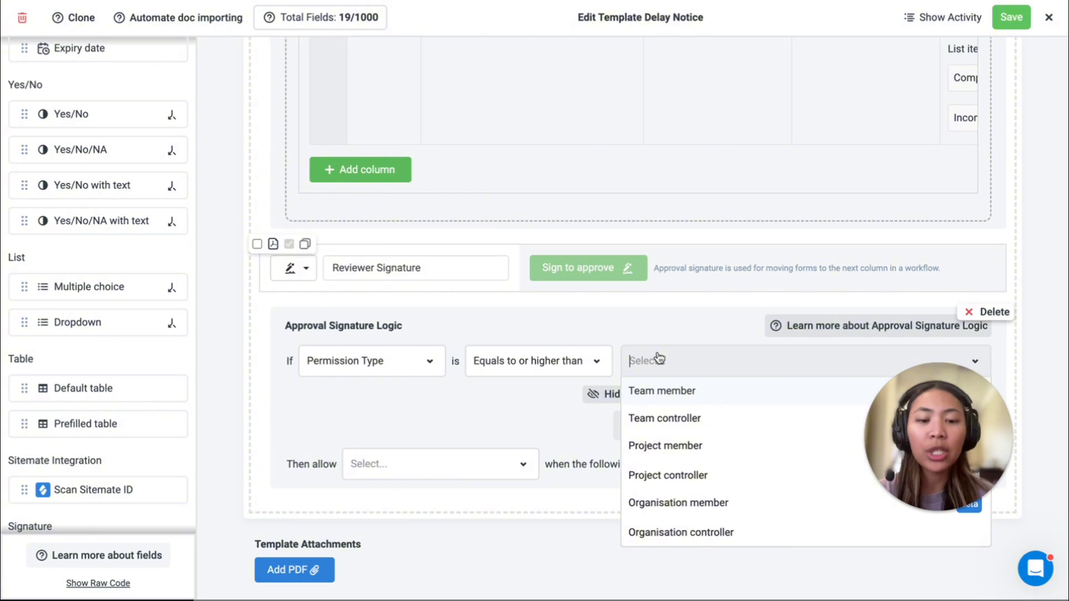
click(663, 457)
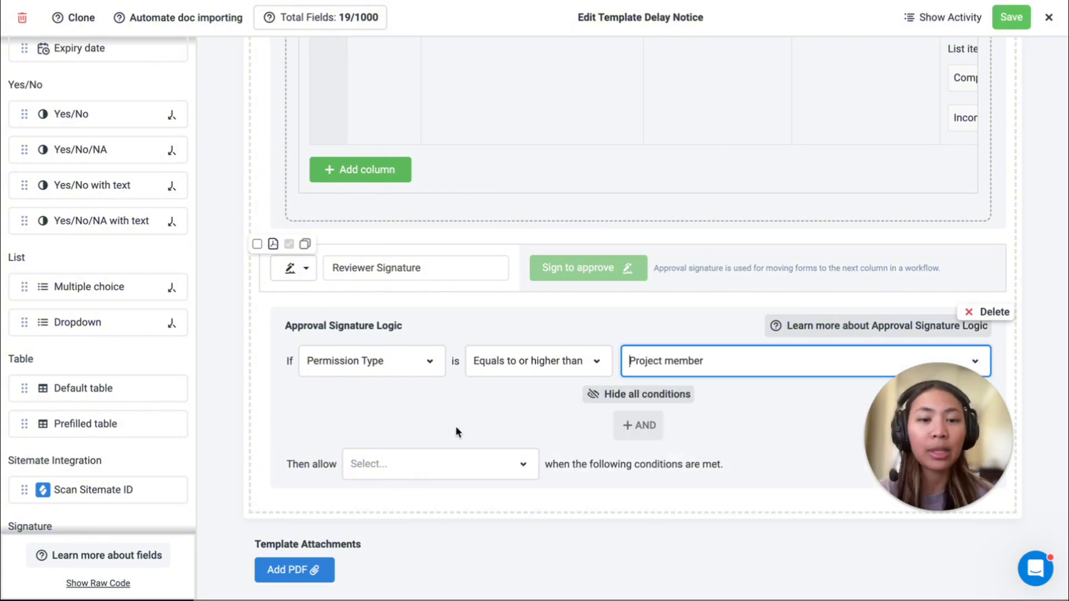
Step: Set the Reviewer Signature logic to allow Approval Sign and Workflow Reset, keeping the Equals to or higher than condition
click(399, 464)
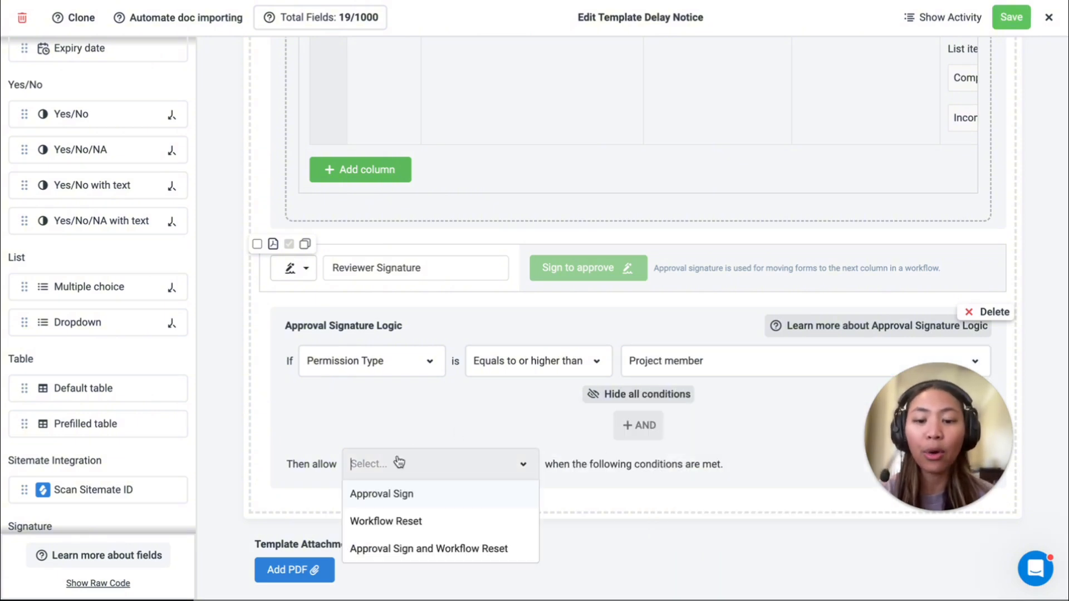
click(394, 550)
click(555, 364)
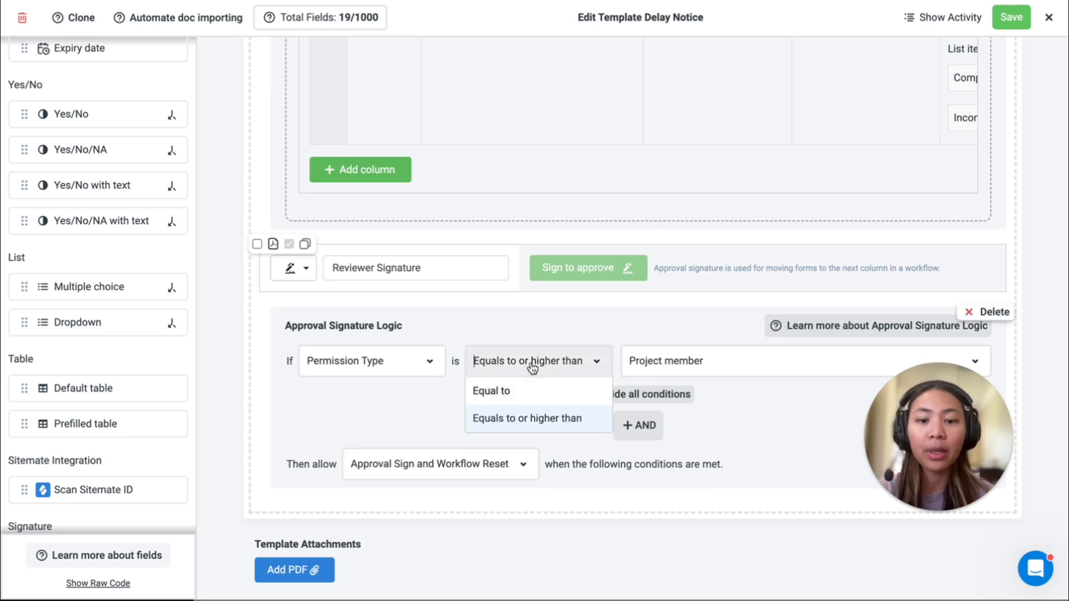
click(456, 388)
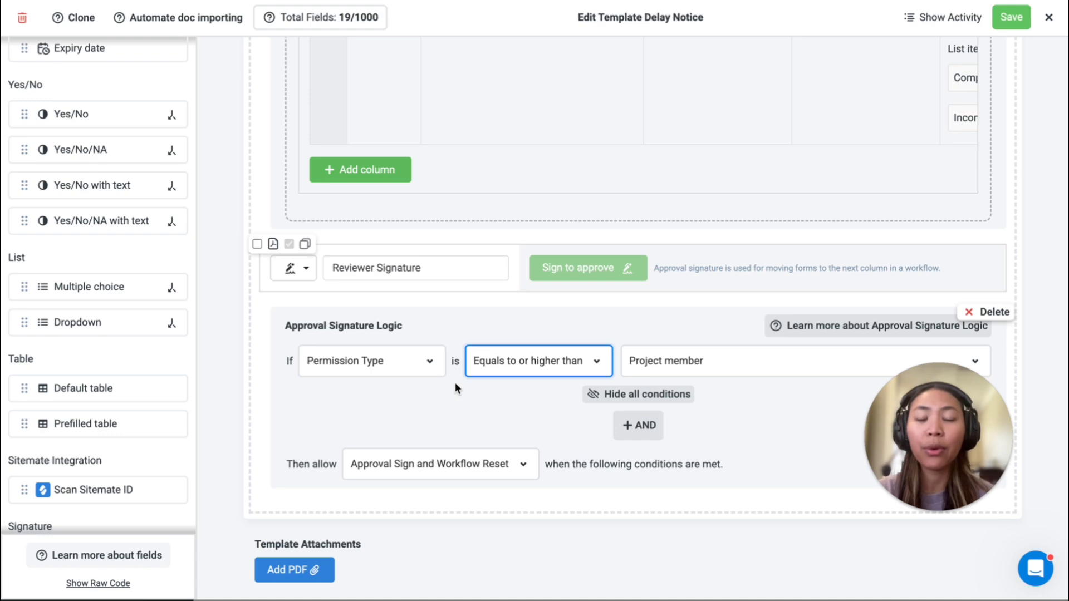
Step: View the Breakdown of Delay Notice forms chart in the Home Folder's Delay dashboard, and close it
scroll(456, 383, up, 10)
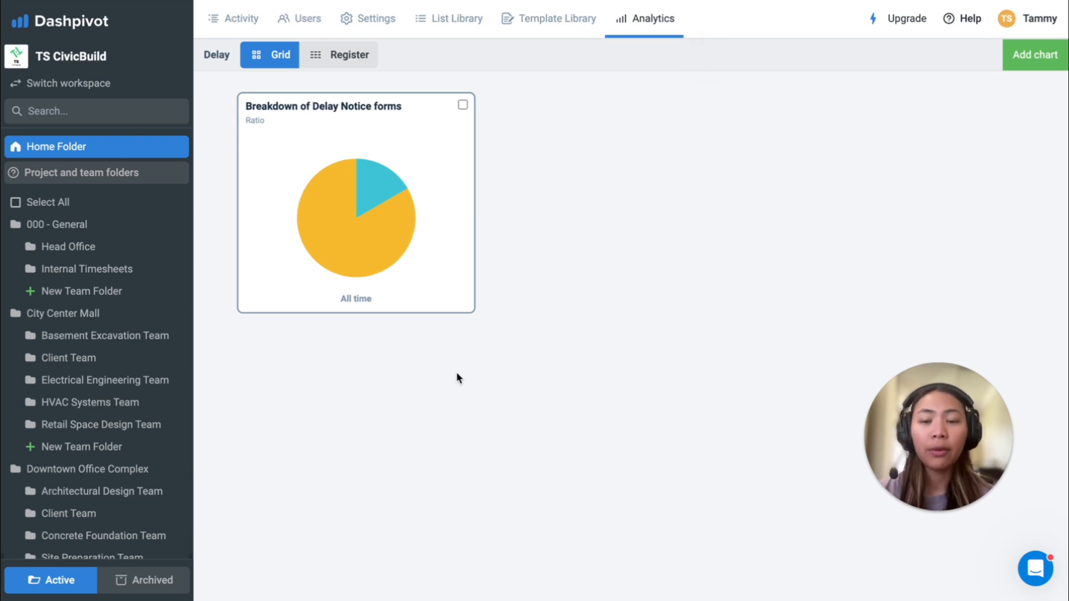
click(353, 138)
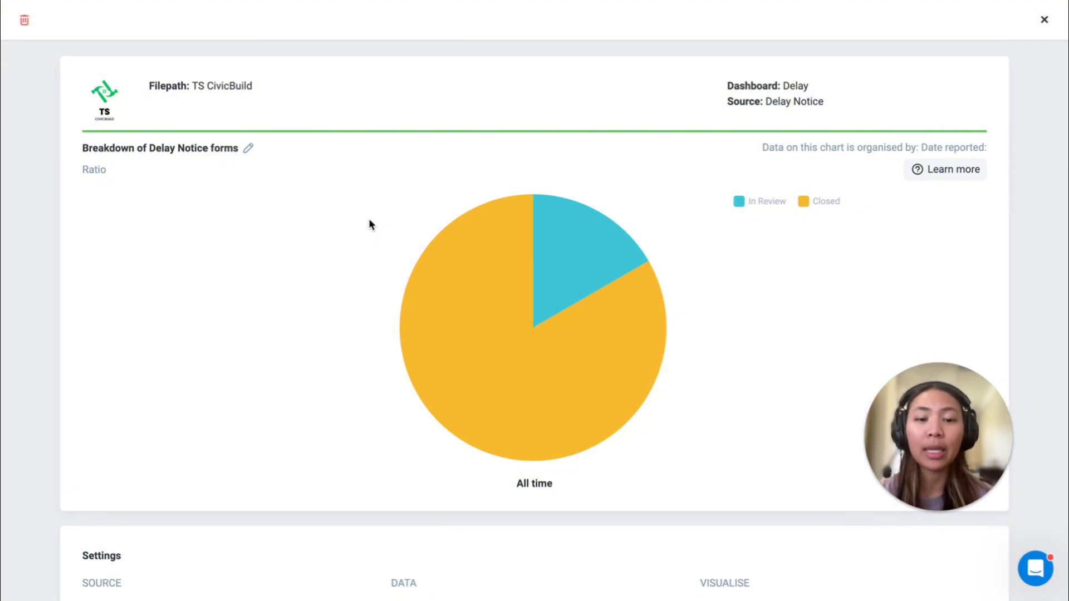
key(Escape)
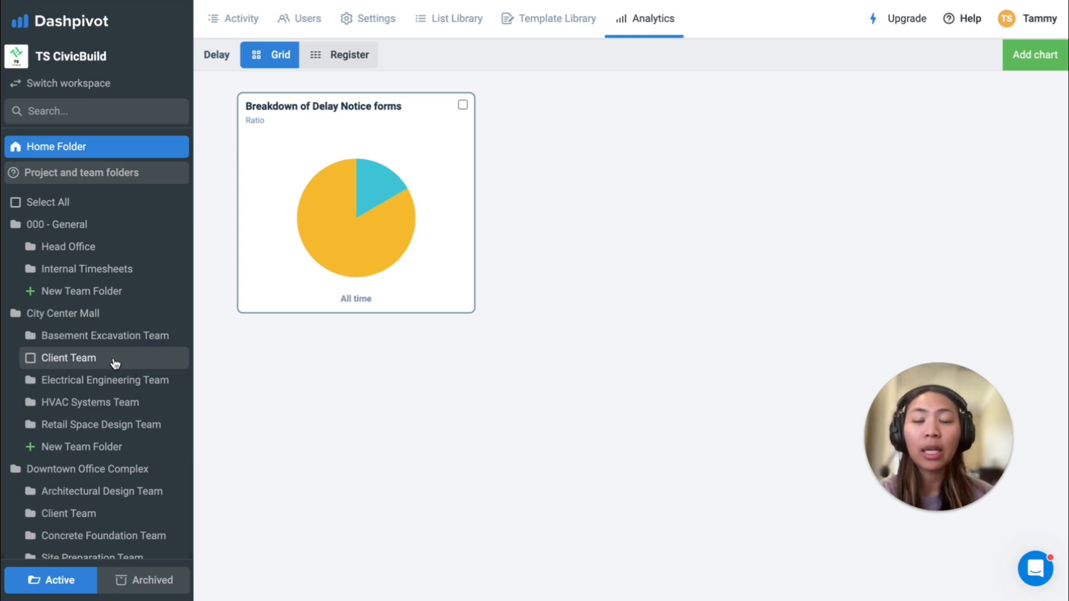
Step: Look through the City Center Mall Client Team's photos, filtering temporarily by the Quality tag and viewing the first photo's location and details
click(142, 359)
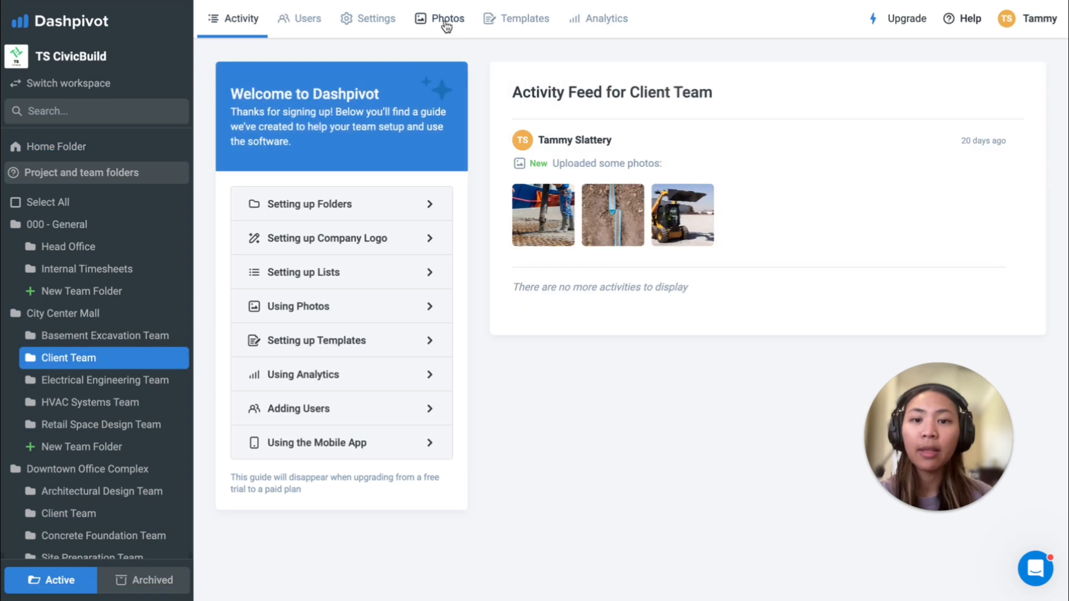
click(446, 22)
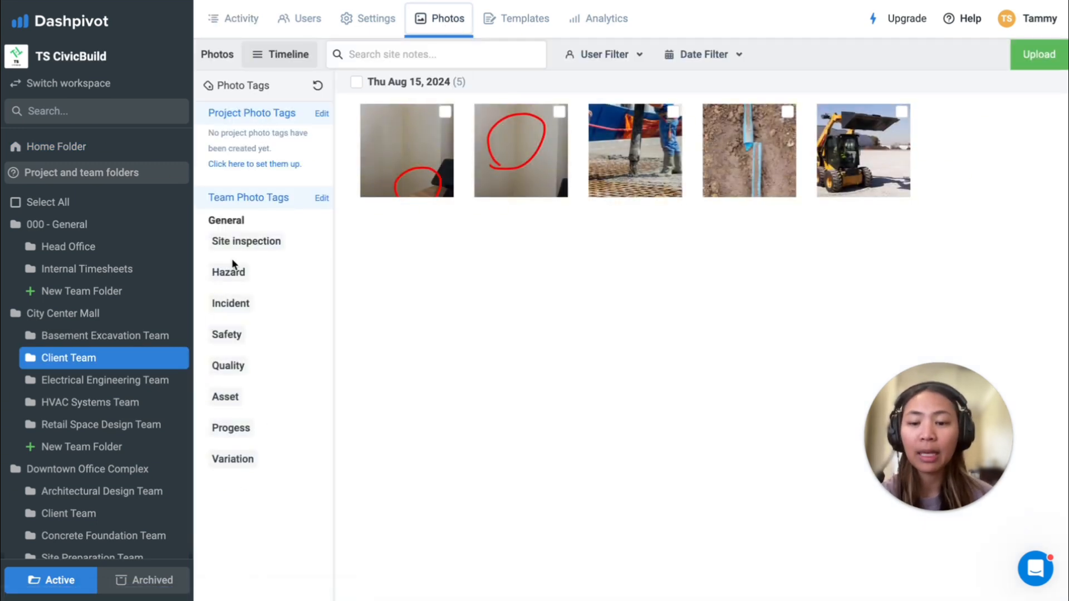
click(239, 367)
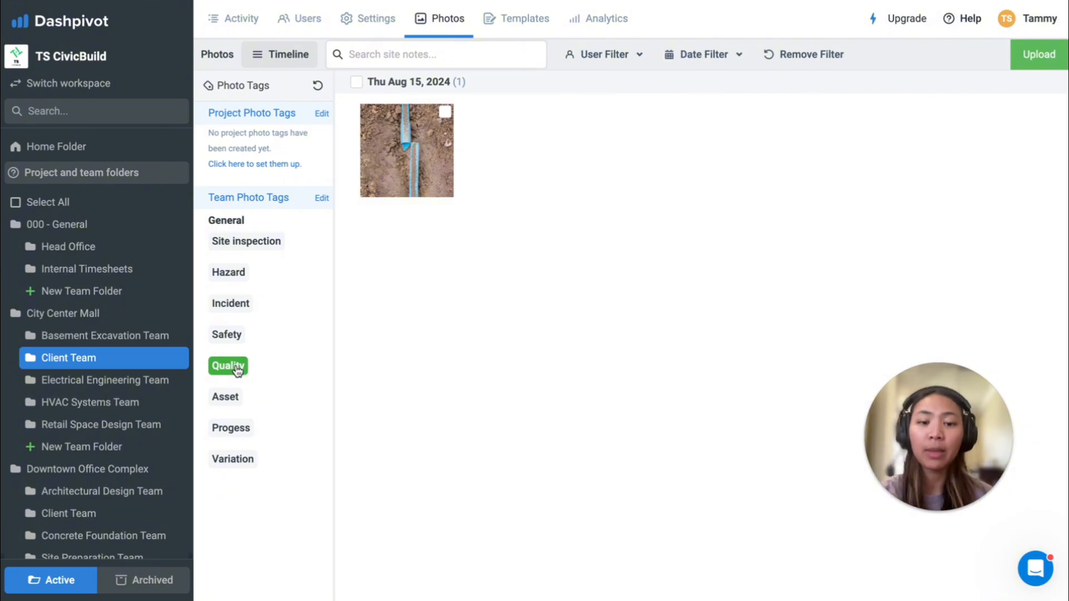
click(238, 370)
click(420, 169)
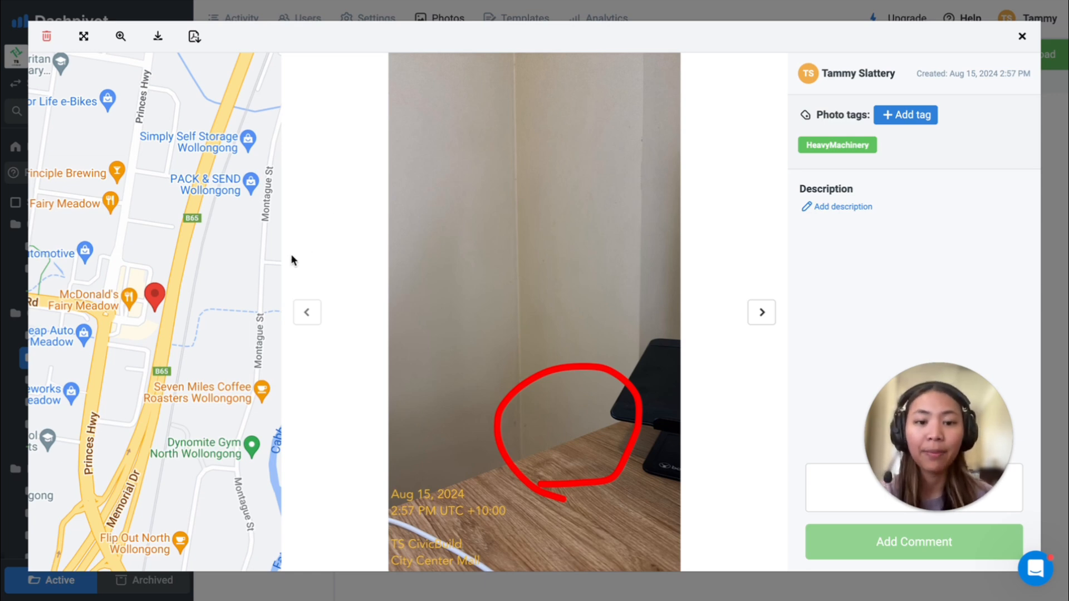
key(Escape)
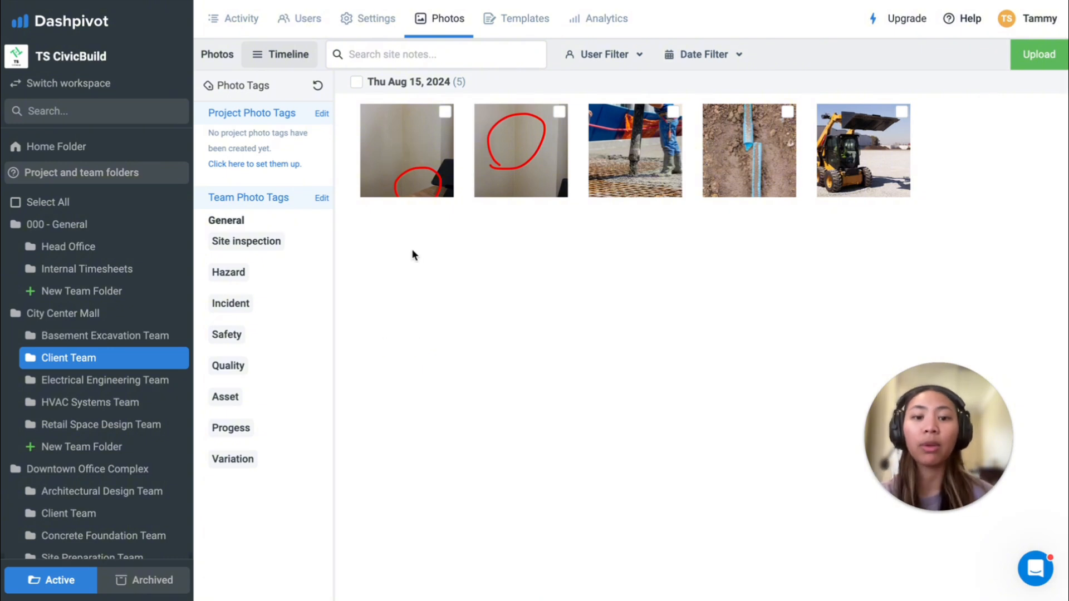
Step: Show the Client Team's user list and switch from contributors to visitors
click(298, 21)
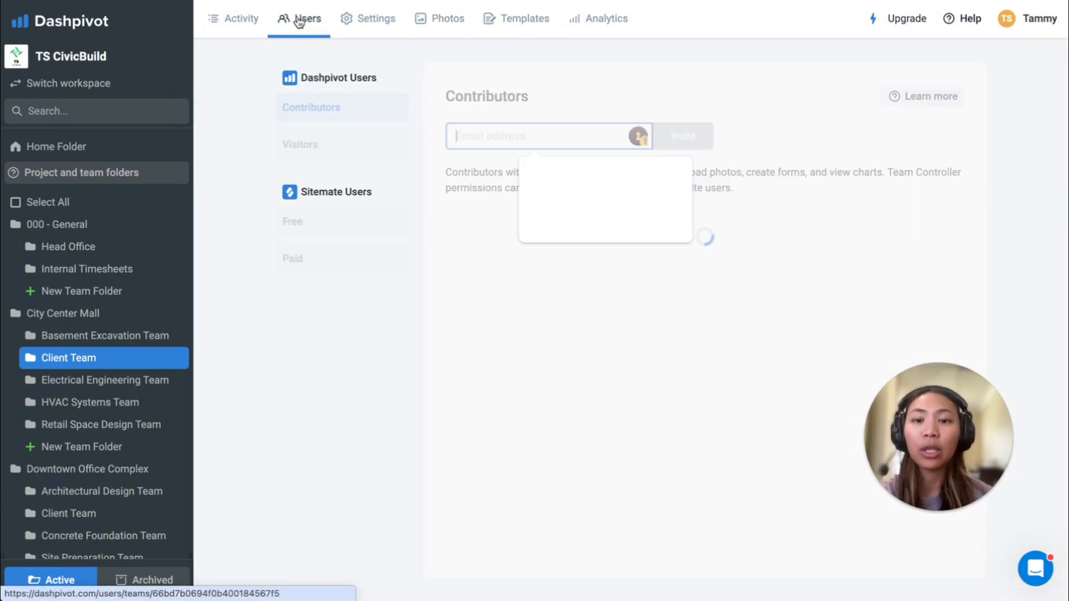
click(313, 145)
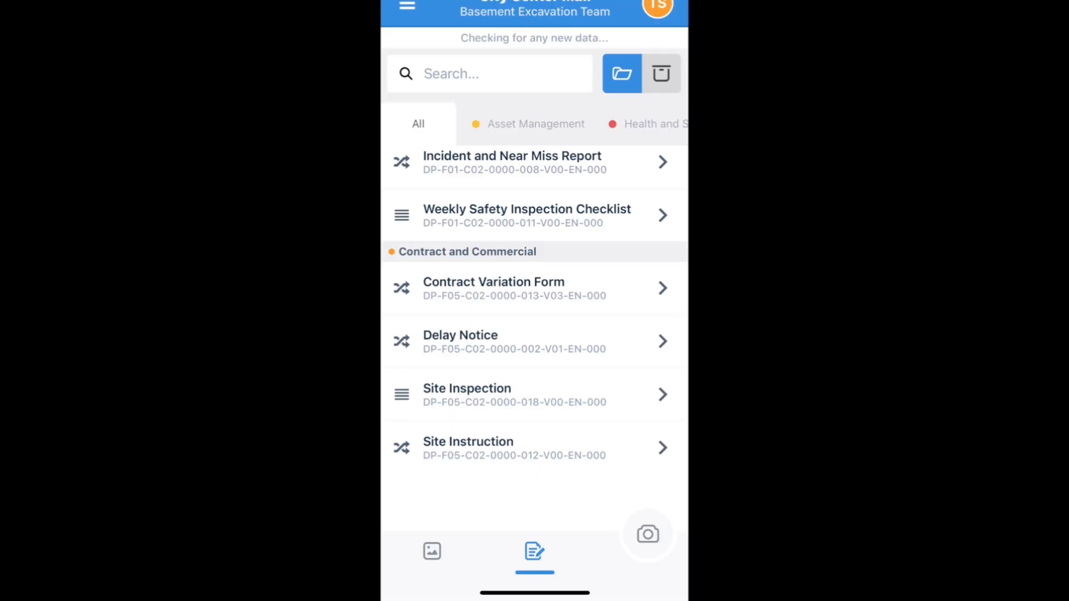
Step: Look across the Delay Notice board's stages, start a new report, and take a camera photo for its Photos (if applicable) field
scroll(535, 334, right, 8)
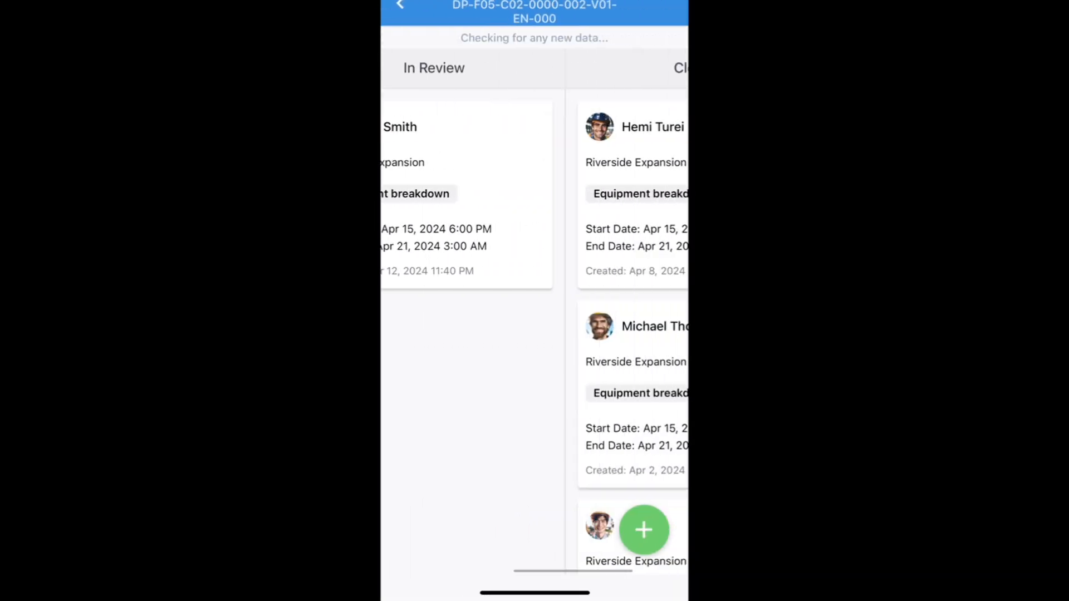
scroll(535, 335, left, 5)
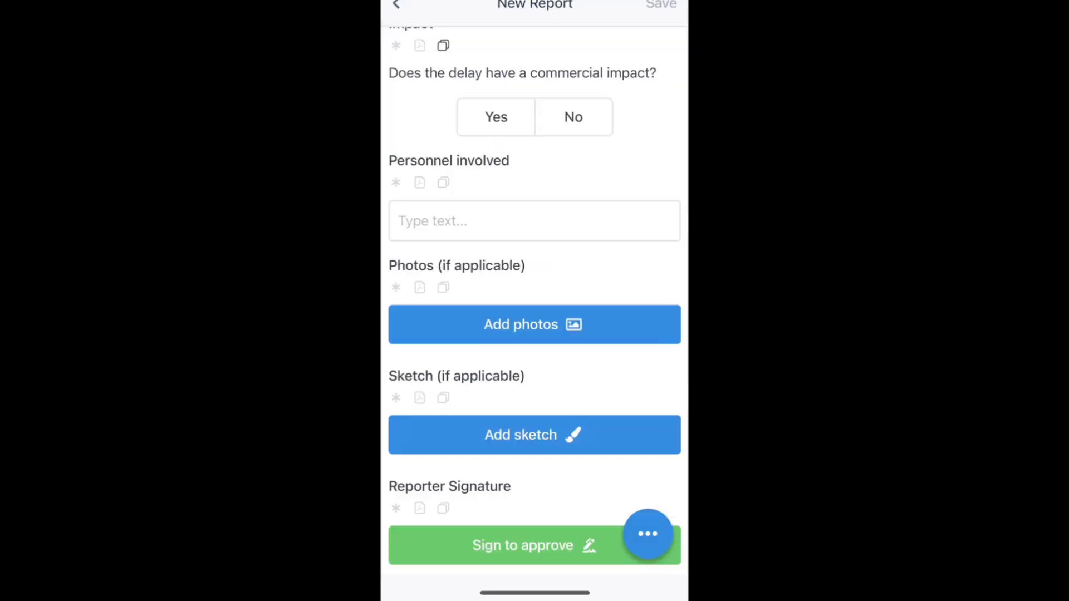
click(535, 325)
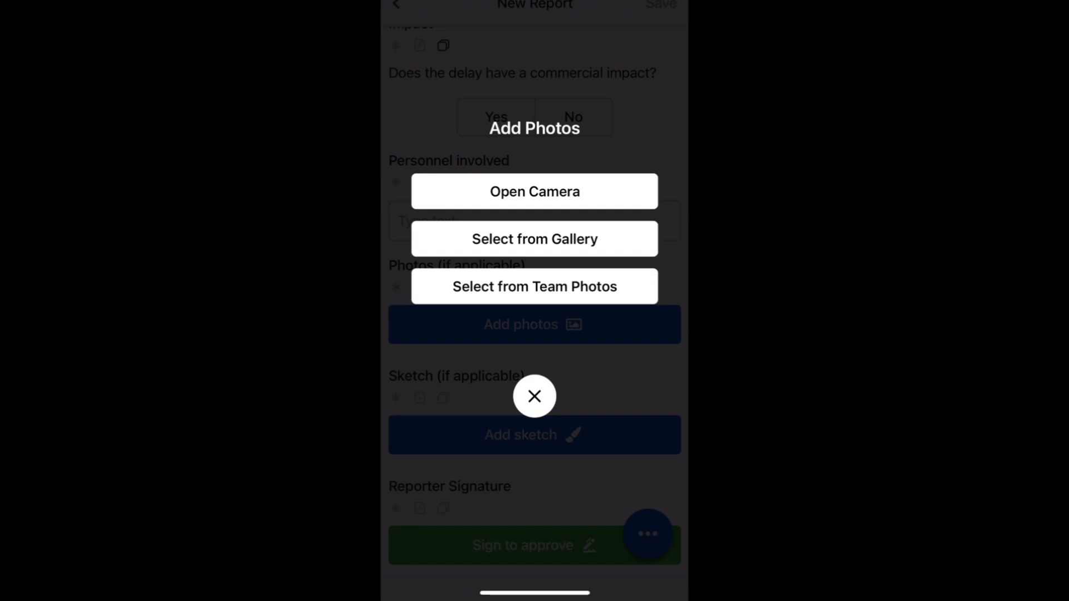
click(534, 191)
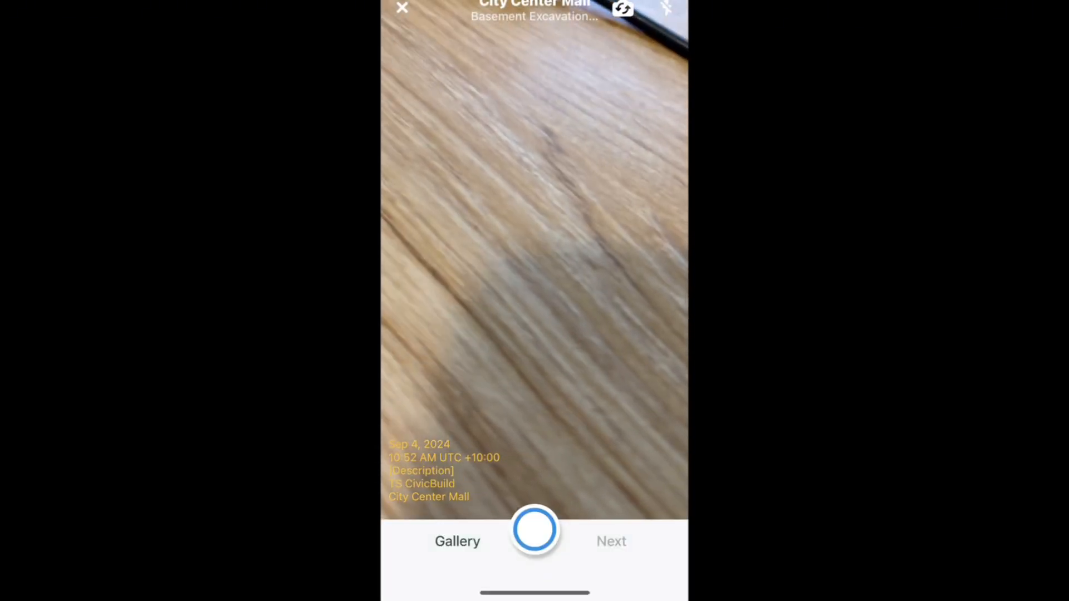
click(534, 530)
click(611, 541)
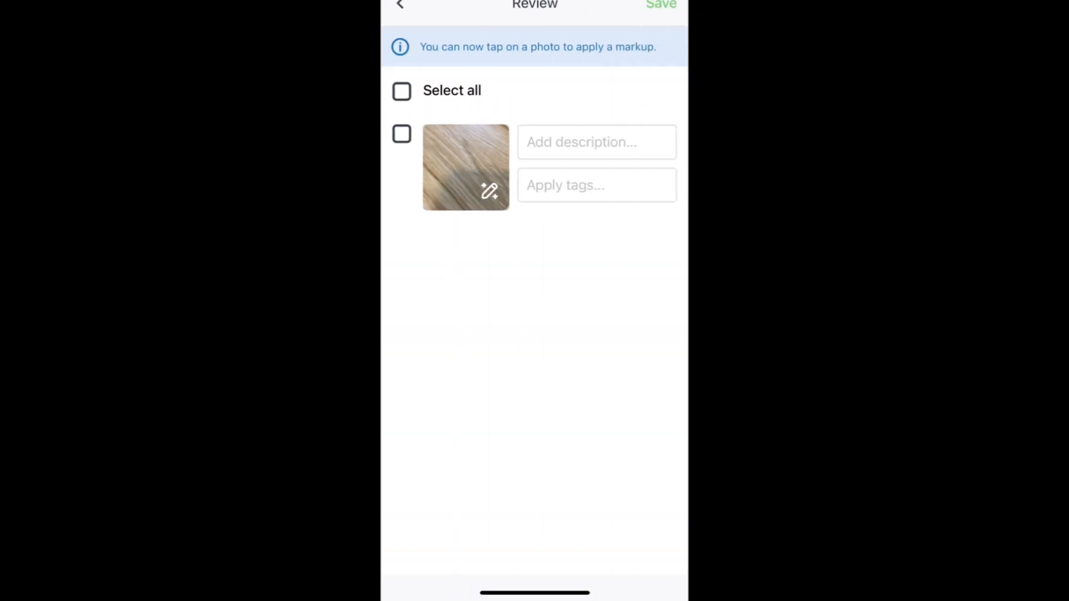
Step: Mark up the captured photo with a freehand red circle and a red arrow pointing towards it
click(465, 167)
mouse_move(583, 340)
mouse_down()
mouse_move(618, 210)
mouse_move(572, 326)
mouse_up()
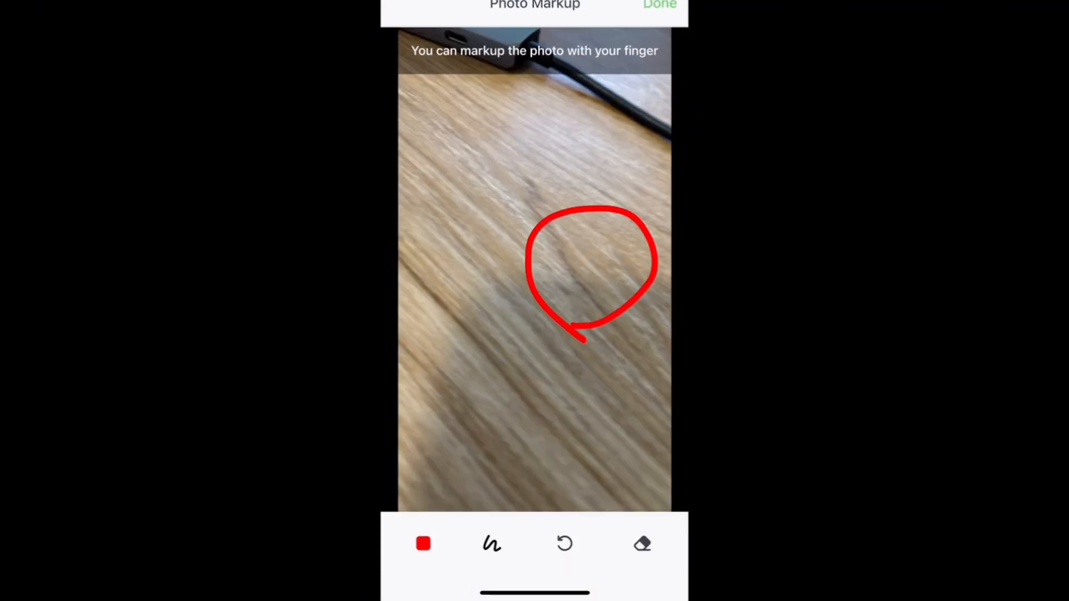
drag(432, 468, 516, 362)
drag(453, 385, 518, 339)
drag(518, 339, 511, 414)
click(661, 4)
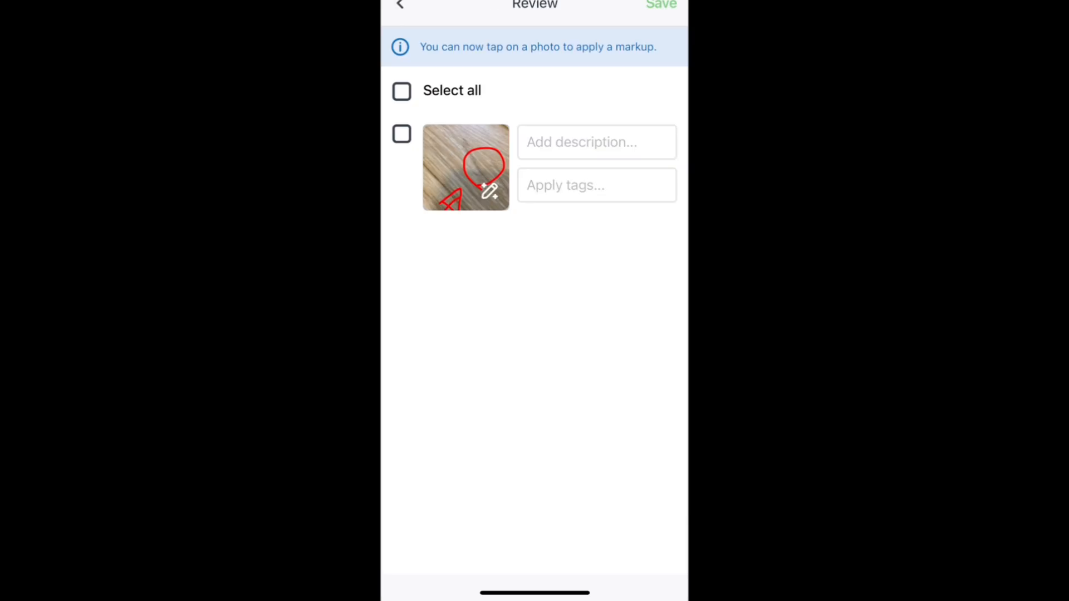
Step: View the team photo tags without applying any, and save the marked-up photo to the new report
click(596, 185)
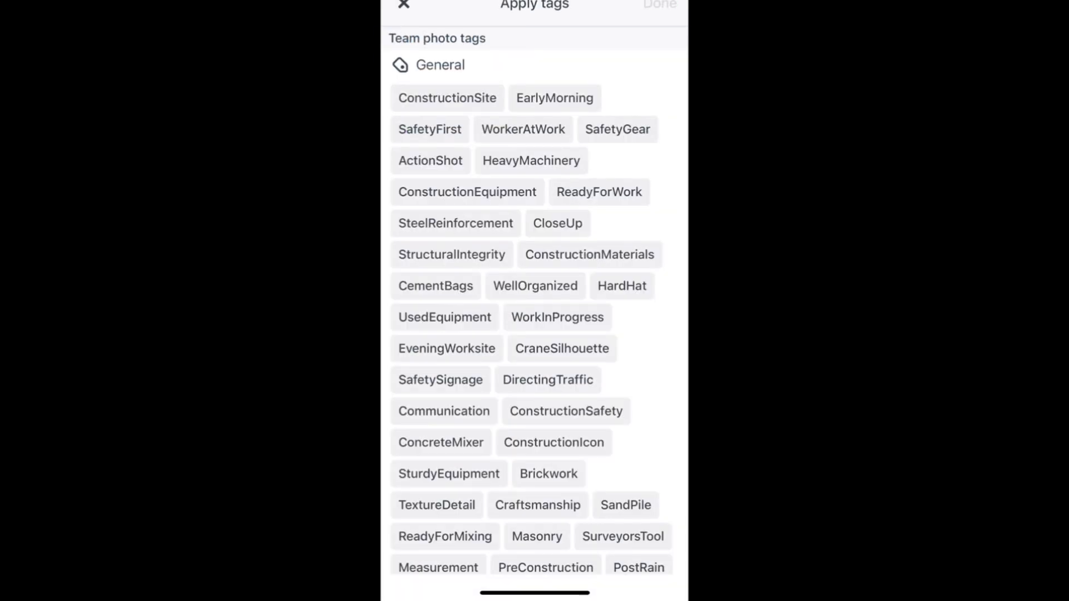
click(404, 4)
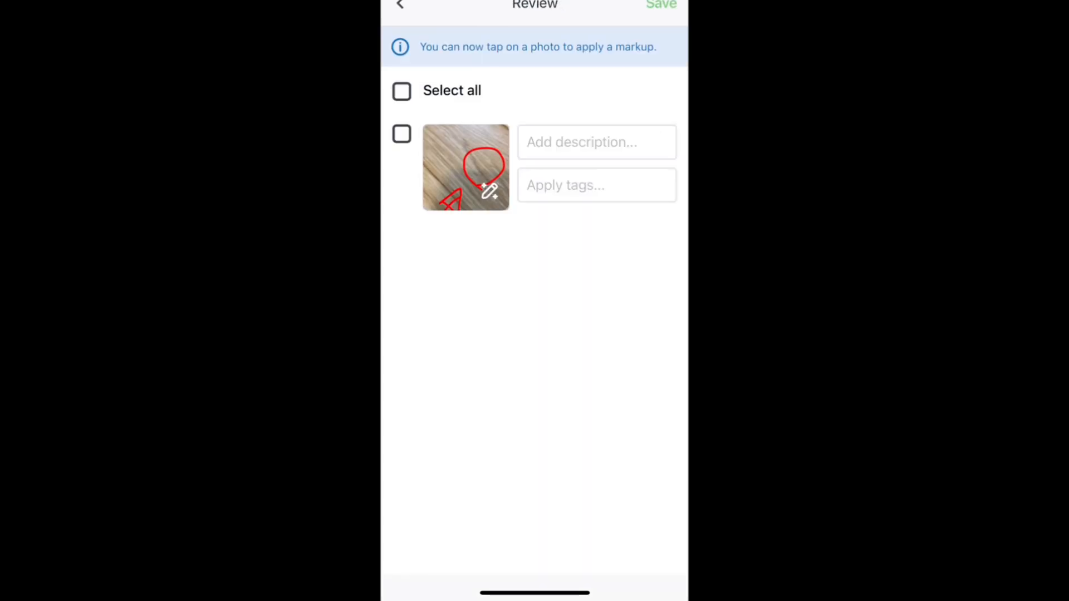
click(465, 167)
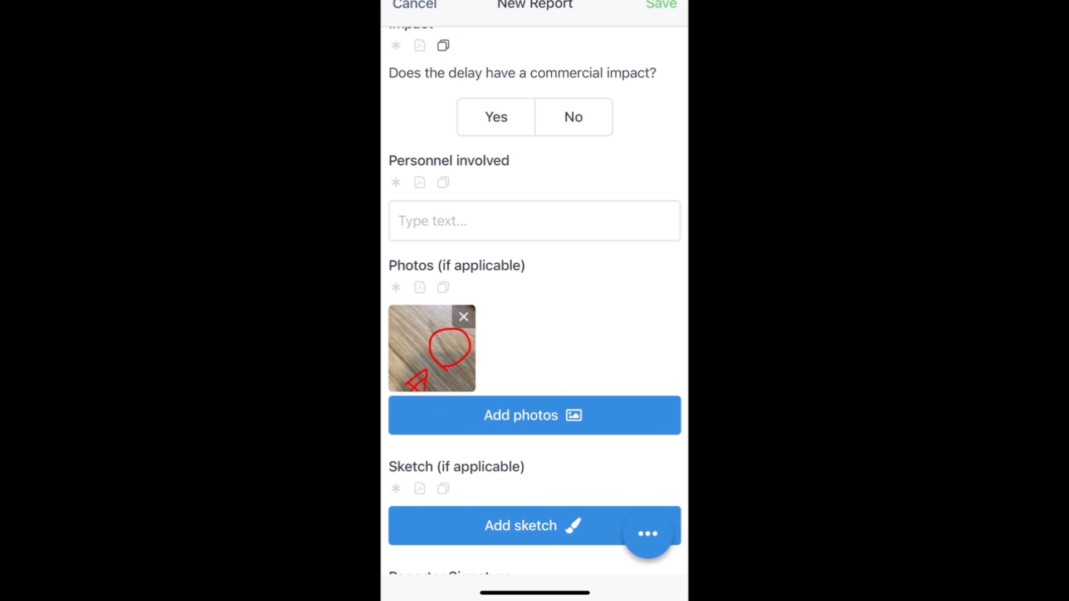
Step: Open the new report's Send as PDF recipient list from the form's sharing options
scroll(534, 300, down, 1)
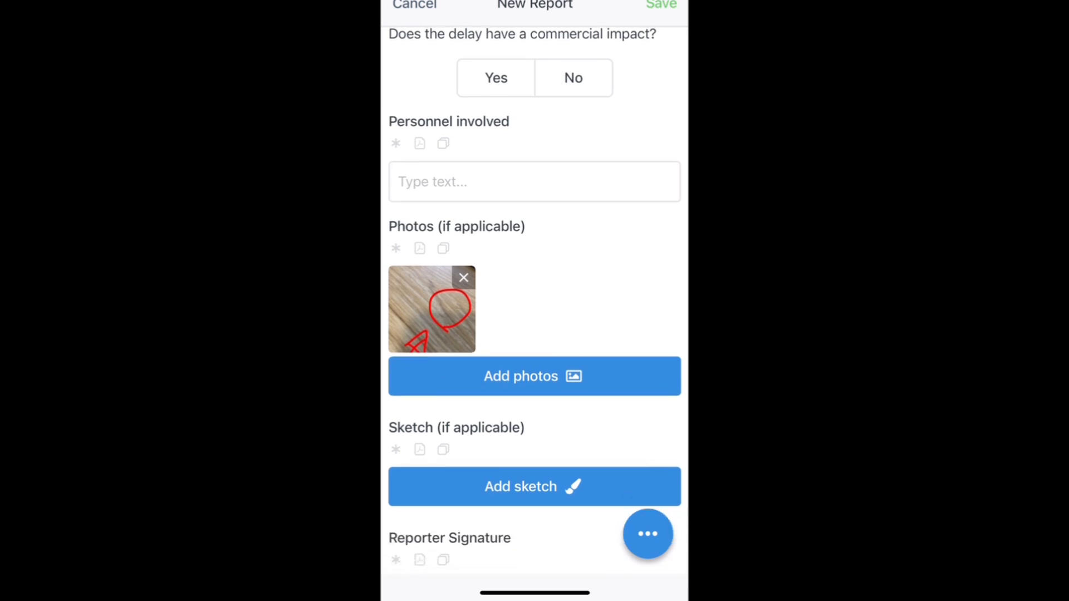
click(648, 534)
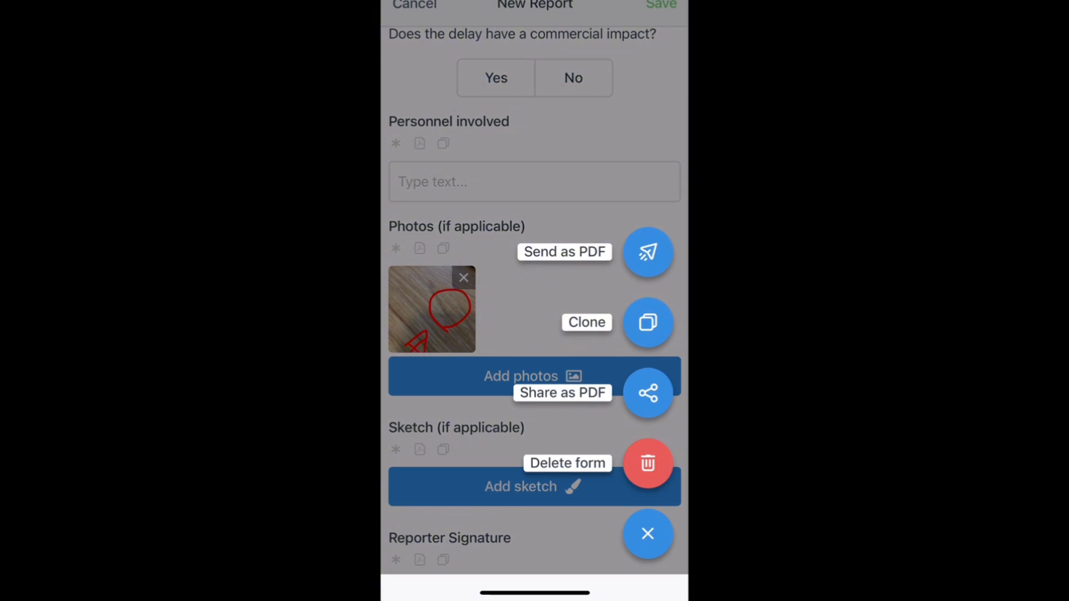
click(648, 252)
click(587, 316)
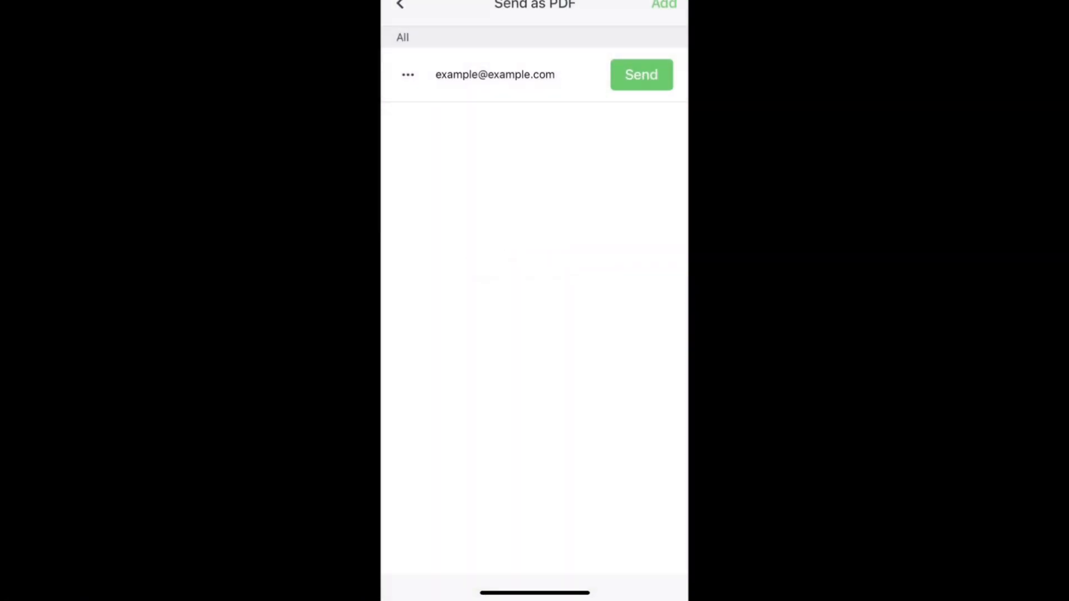